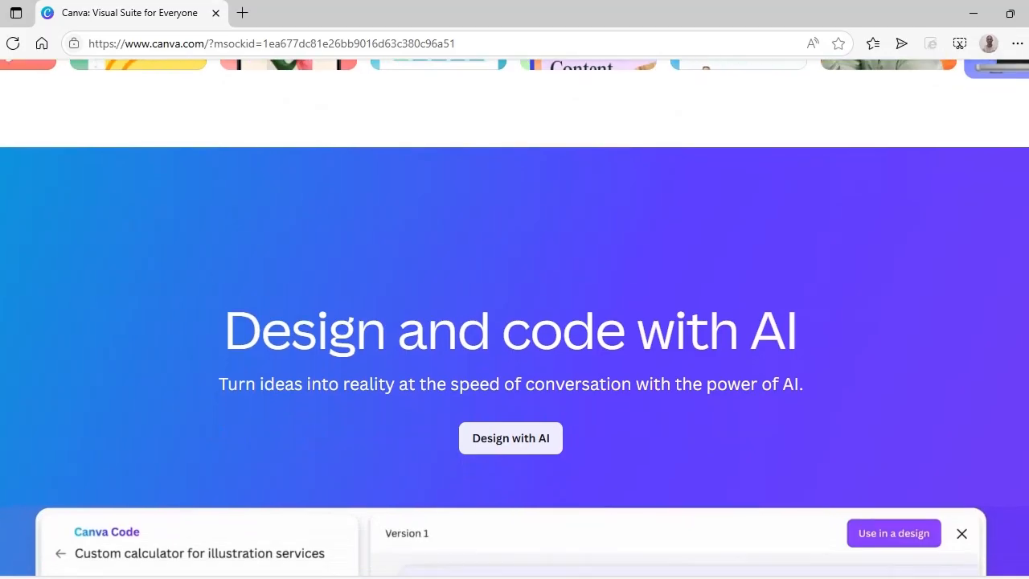
# Step: Look through the "Design and code with AI" section of the Canva homepage, including the Canva Code and Canva AI demos
pyautogui.scroll(-1, 514, 319)
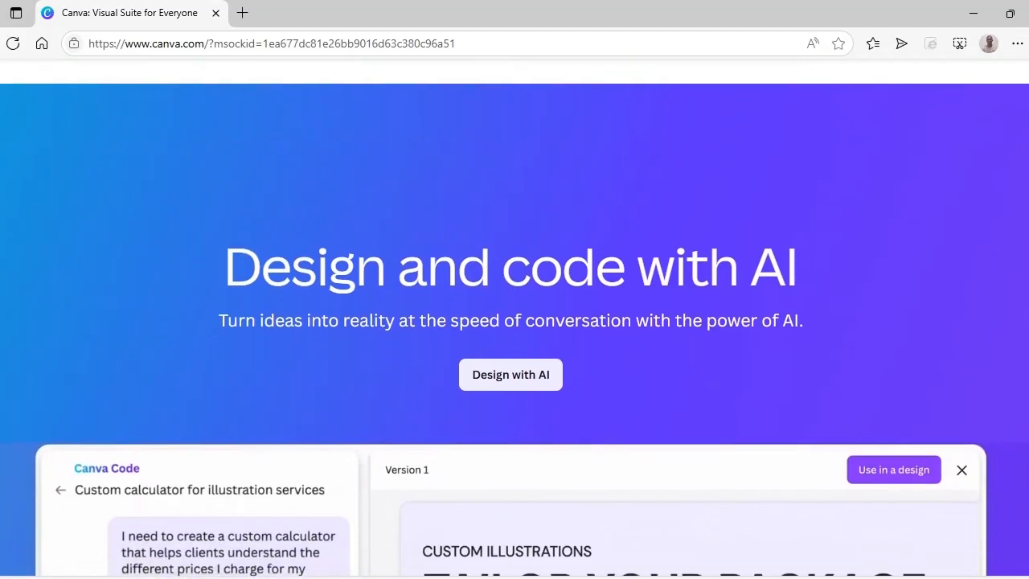
pyautogui.scroll(-1, 514, 318)
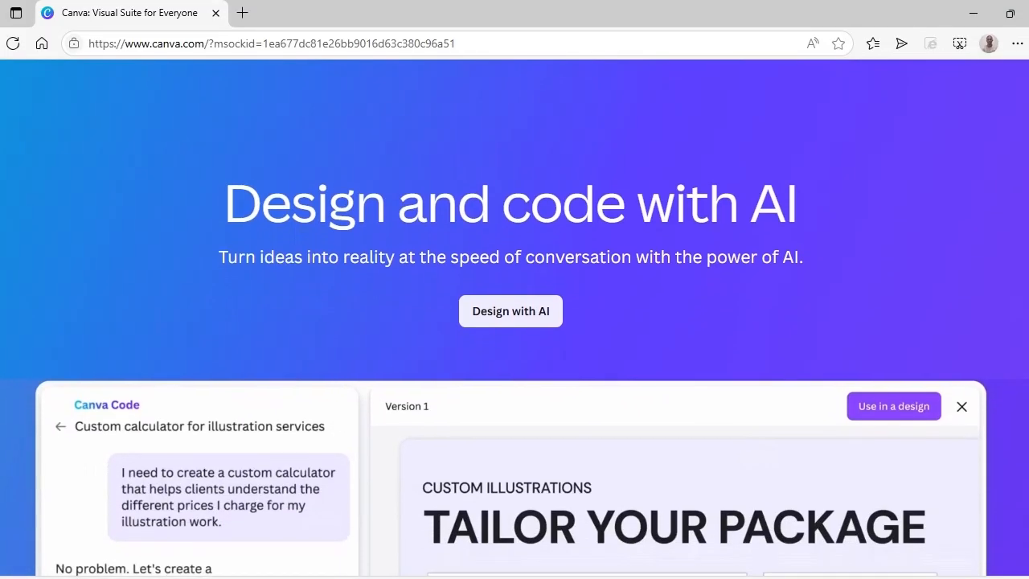
pyautogui.scroll(-1, 515, 318)
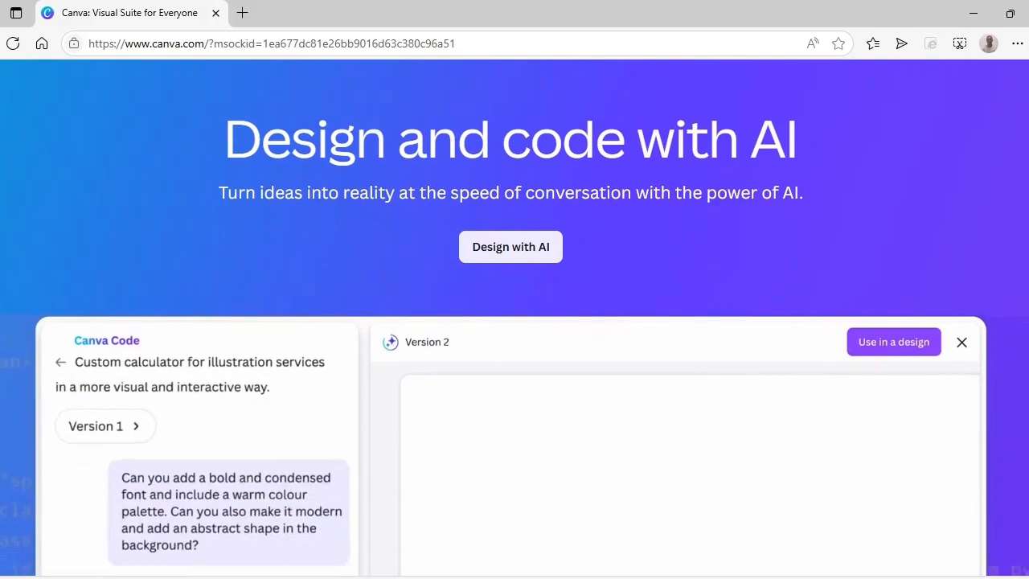
pyautogui.scroll(-1, 514, 318)
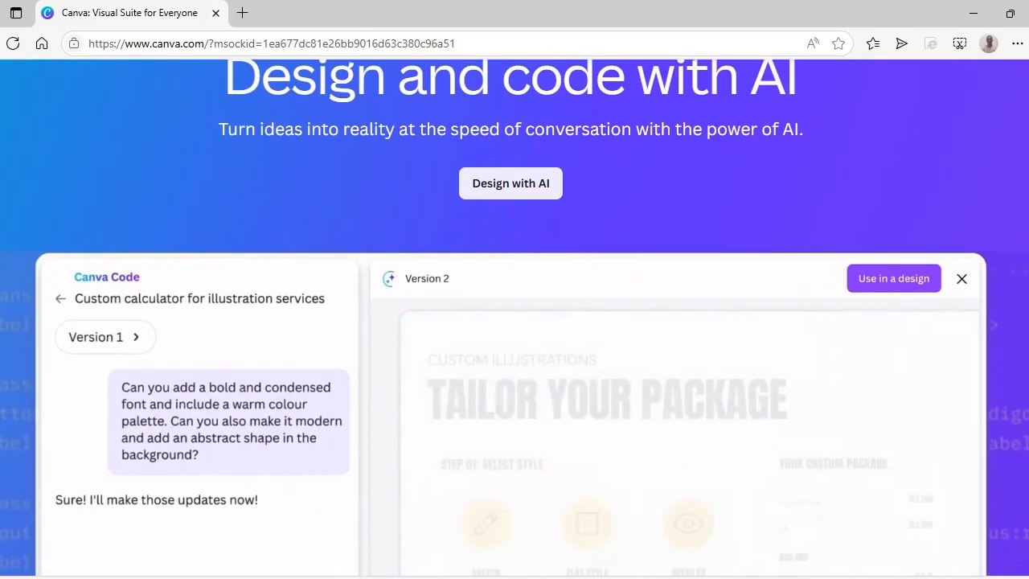
pyautogui.scroll(-1, 514, 318)
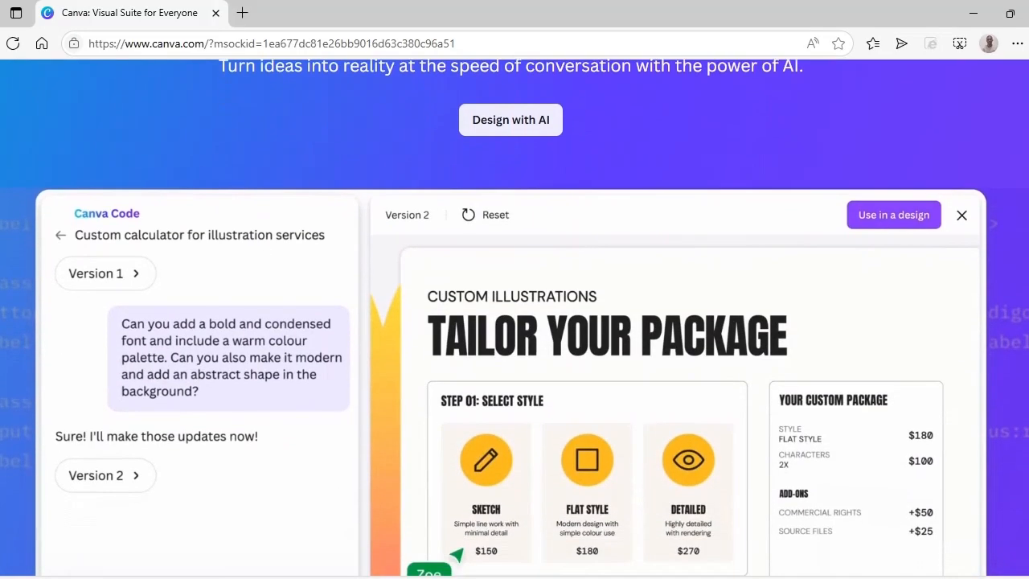
pyautogui.scroll(-1, 515, 318)
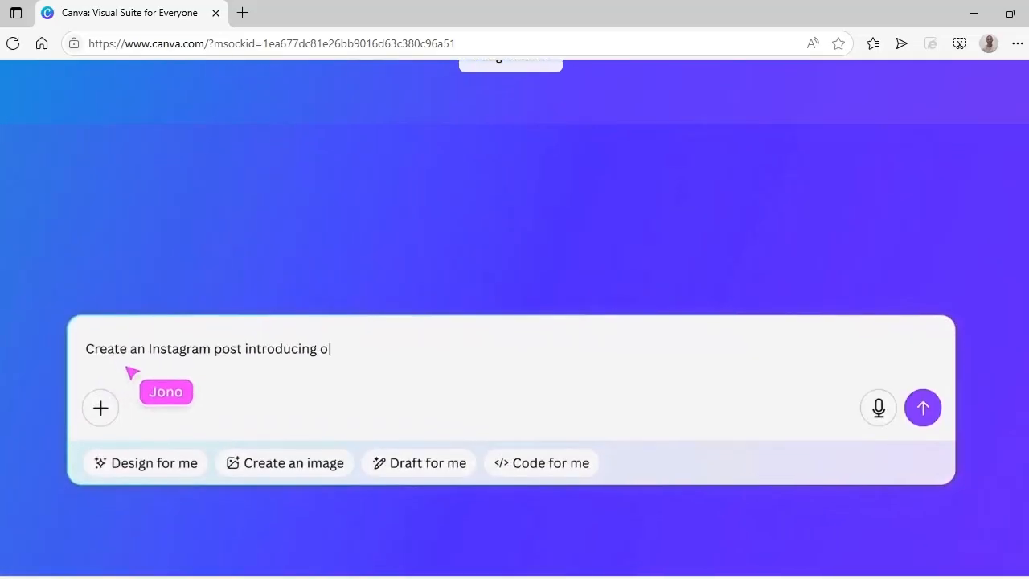
pyautogui.scroll(-1, 514, 318)
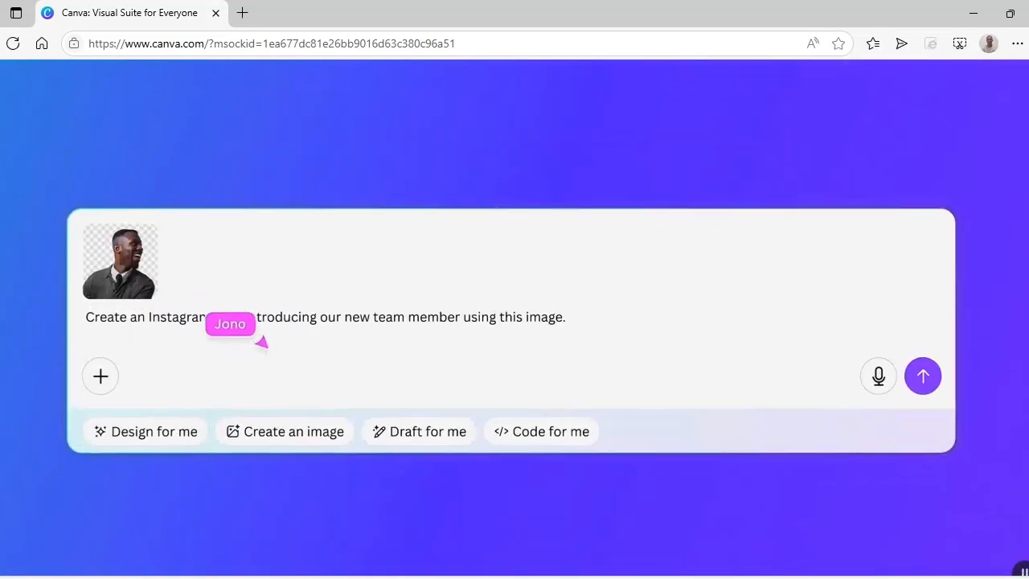
pyautogui.scroll(-1, 514, 319)
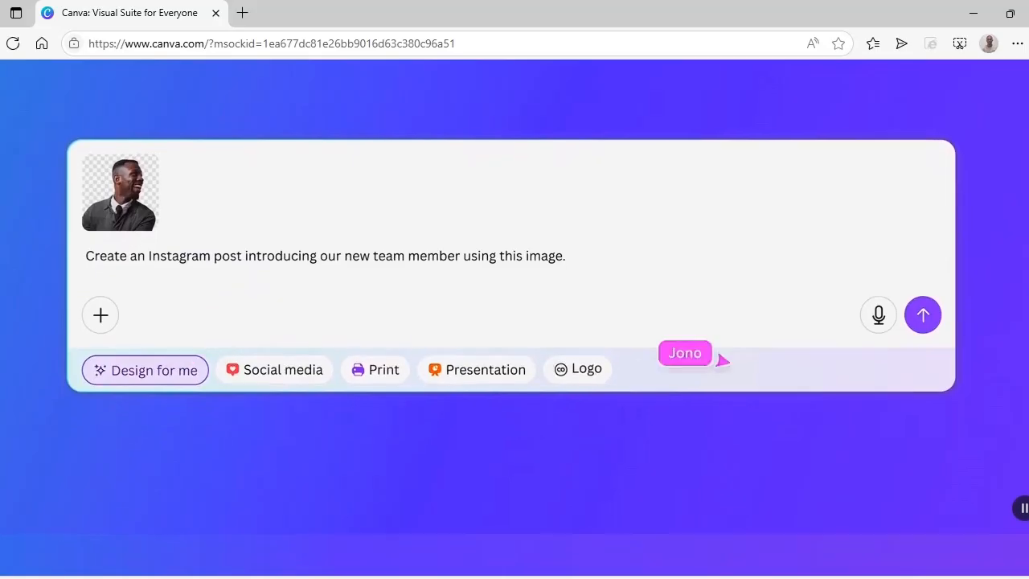
pyautogui.scroll(-1, 515, 318)
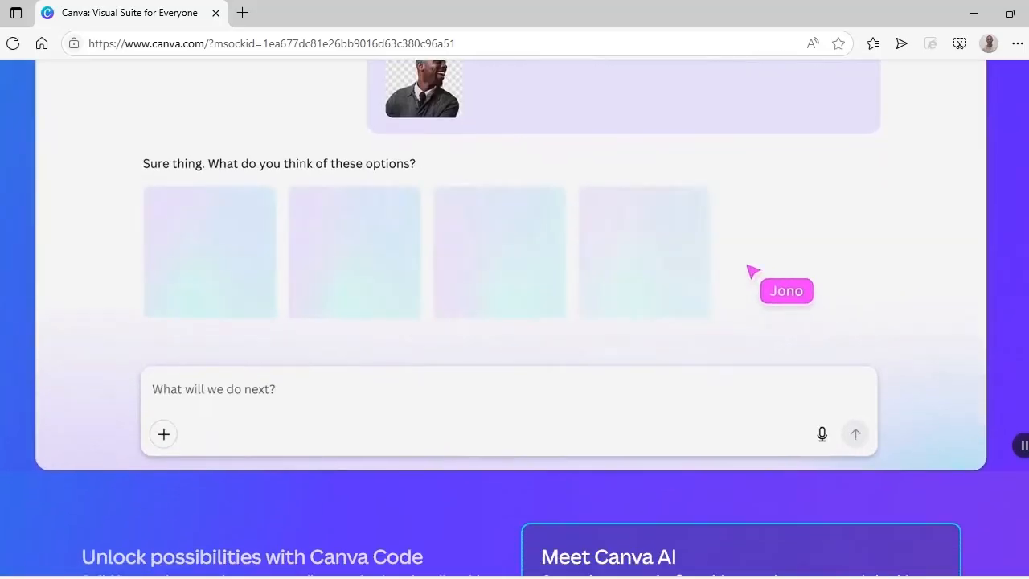
pyautogui.scroll(-1, 514, 318)
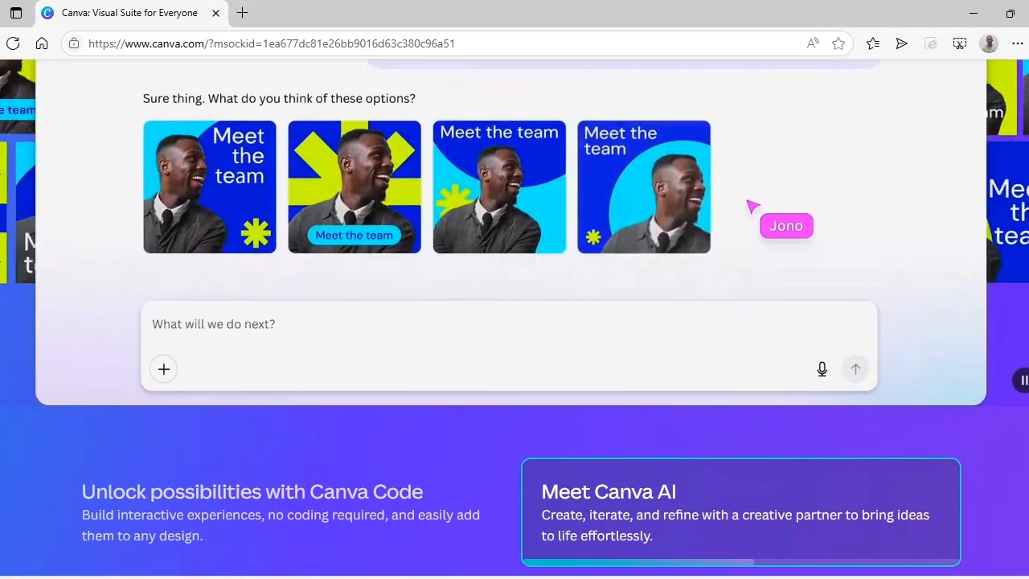
pyautogui.scroll(-1, 515, 319)
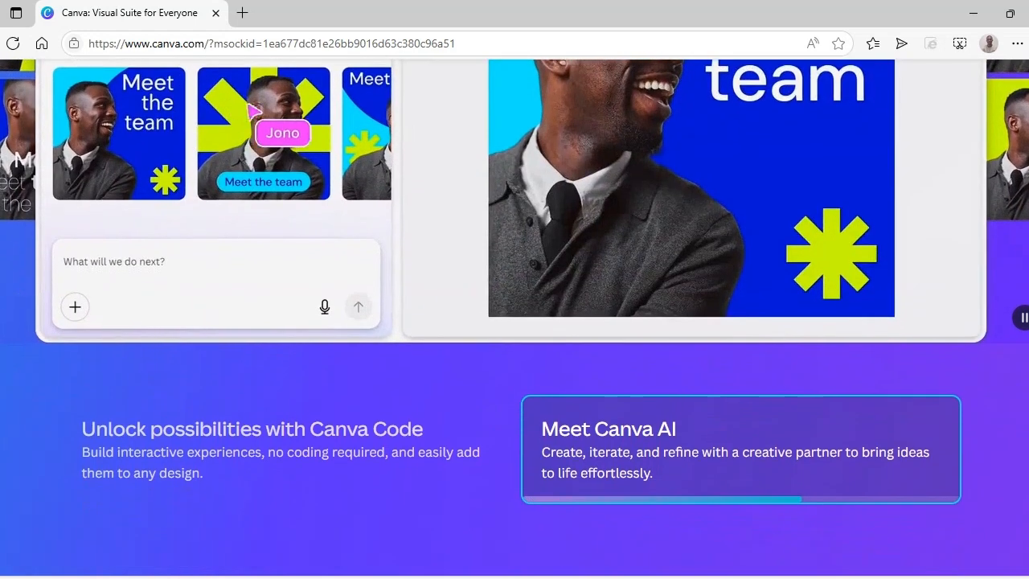
pyautogui.scroll(-1, 515, 318)
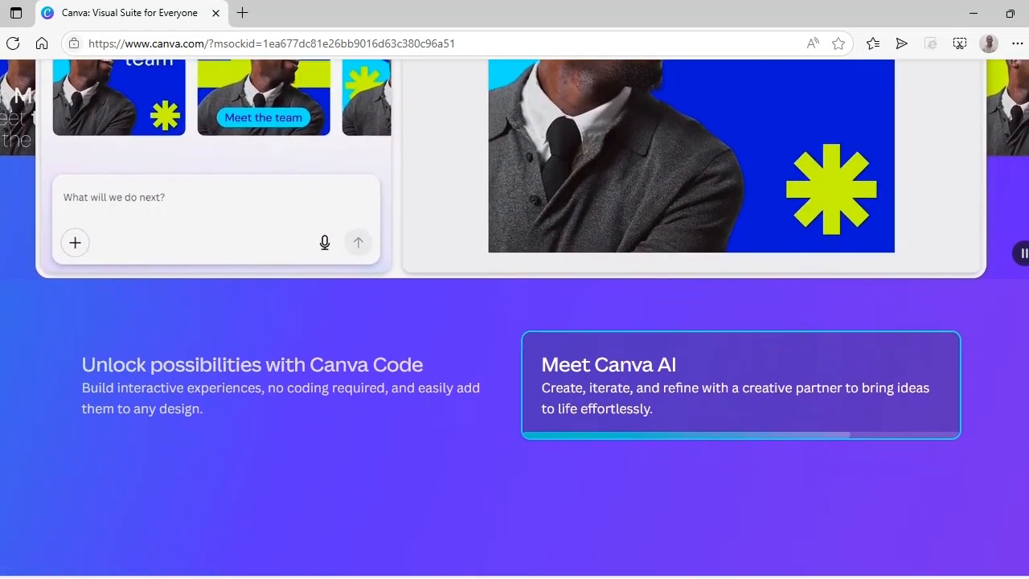
pyautogui.scroll(-1, 515, 318)
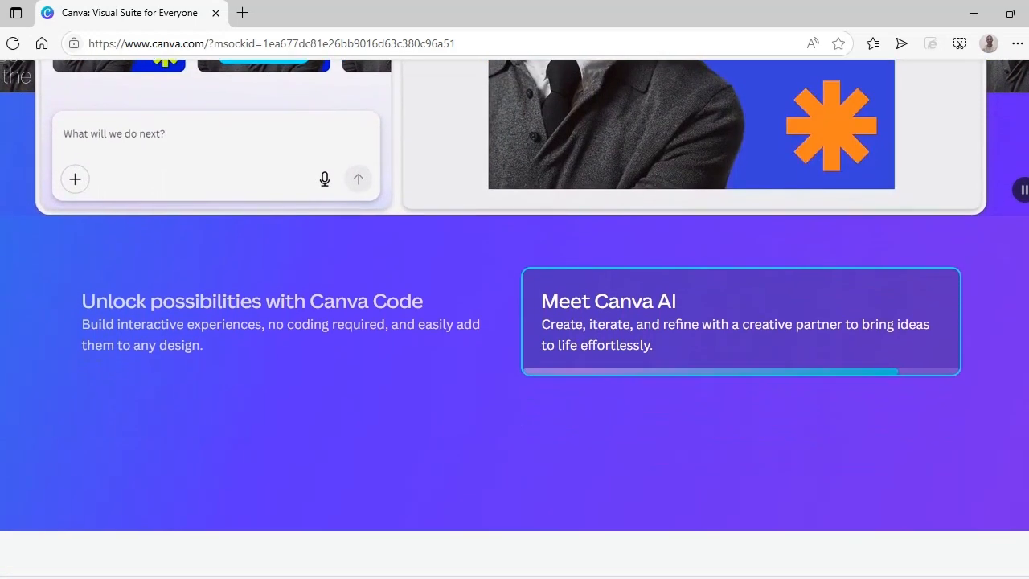
pyautogui.scroll(-1, 515, 318)
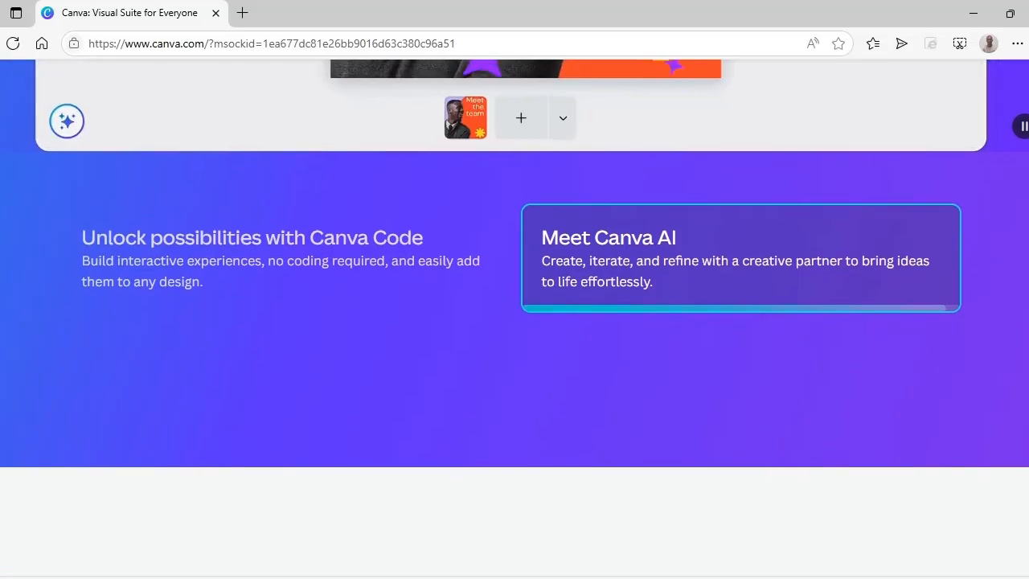
pyautogui.scroll(-1, 515, 319)
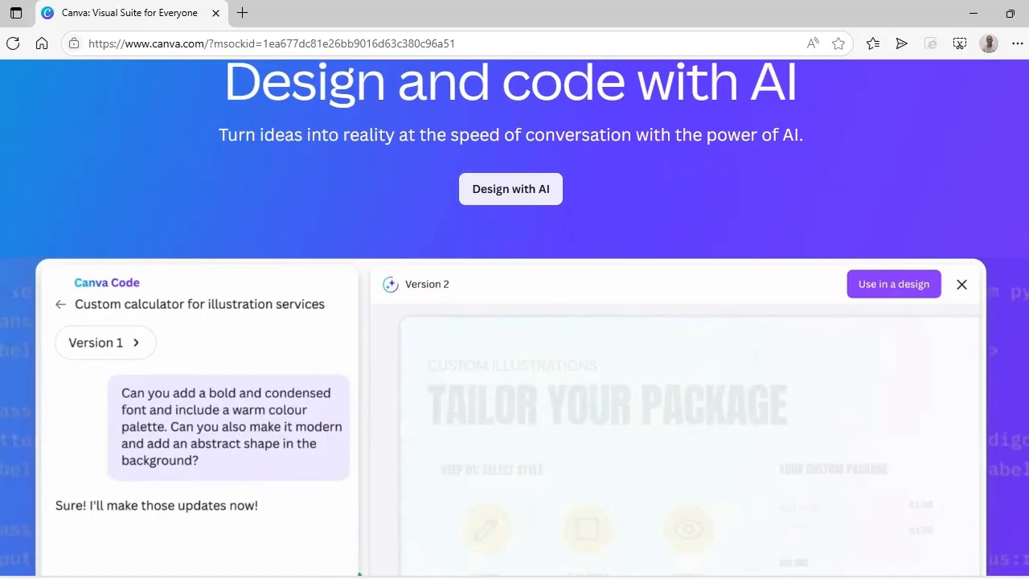
pyautogui.scroll(-1, 514, 318)
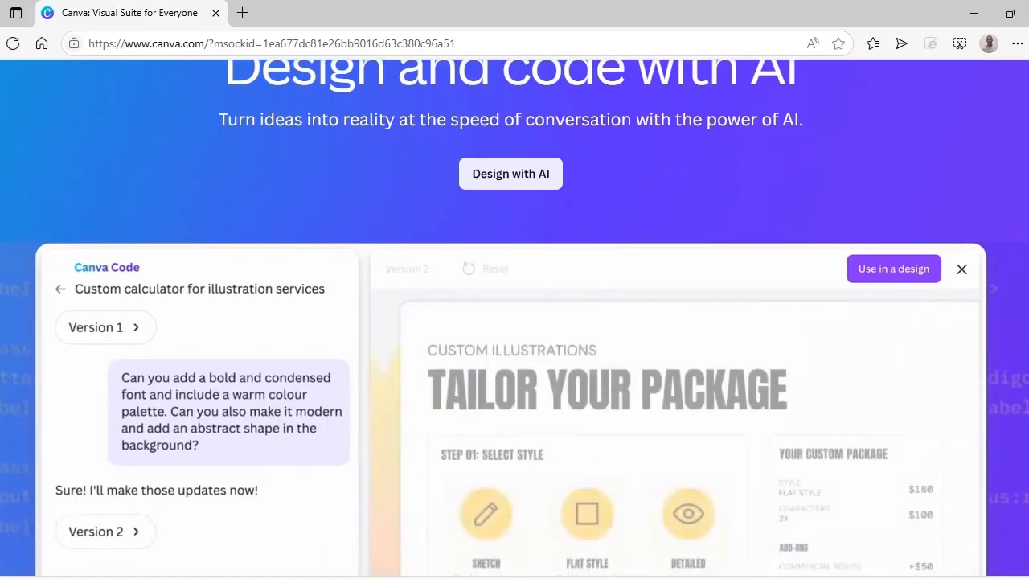
pyautogui.scroll(-1, 515, 318)
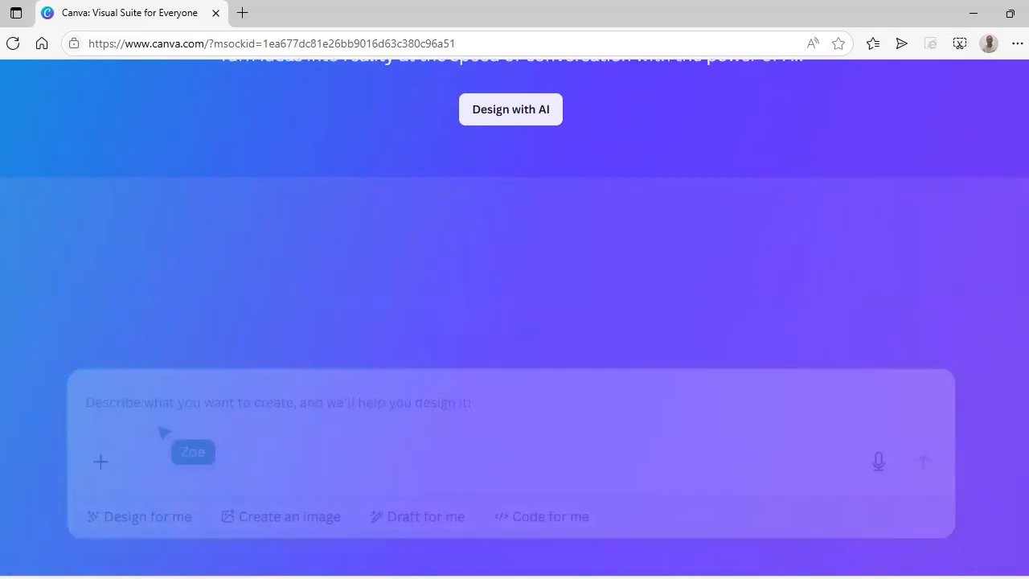
pyautogui.scroll(-1, 515, 318)
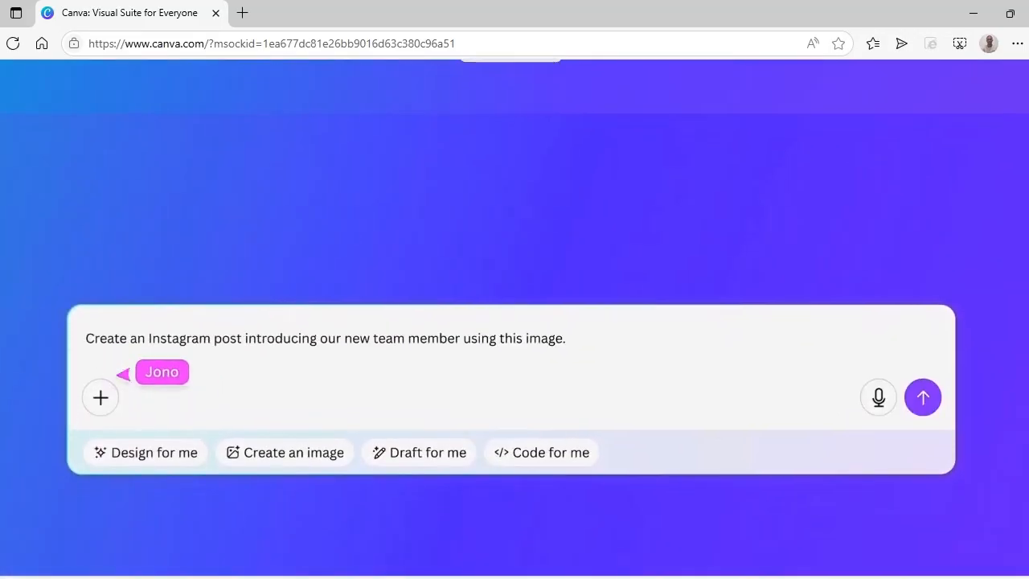
pyautogui.scroll(-1, 514, 318)
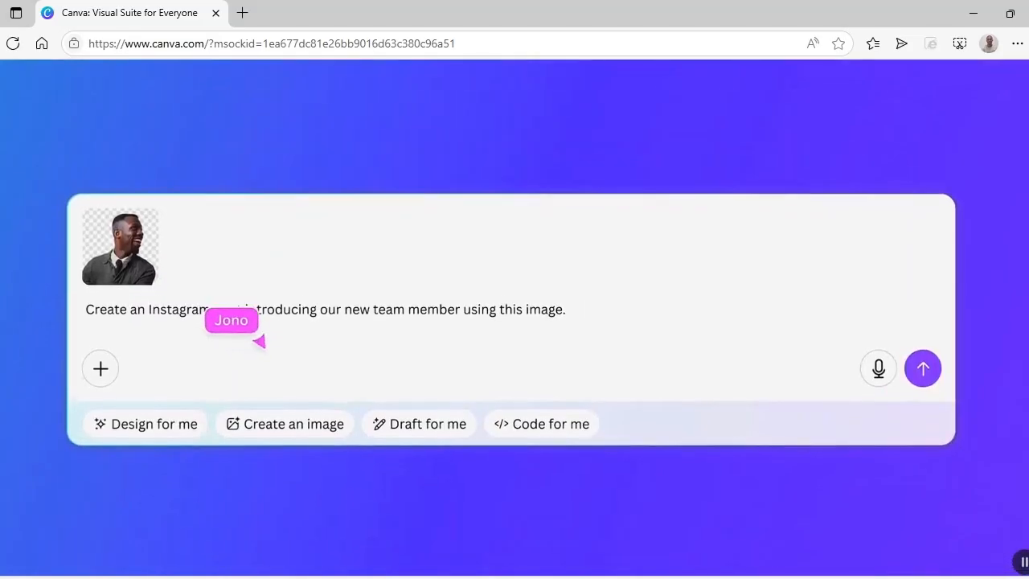
pyautogui.scroll(-1, 515, 318)
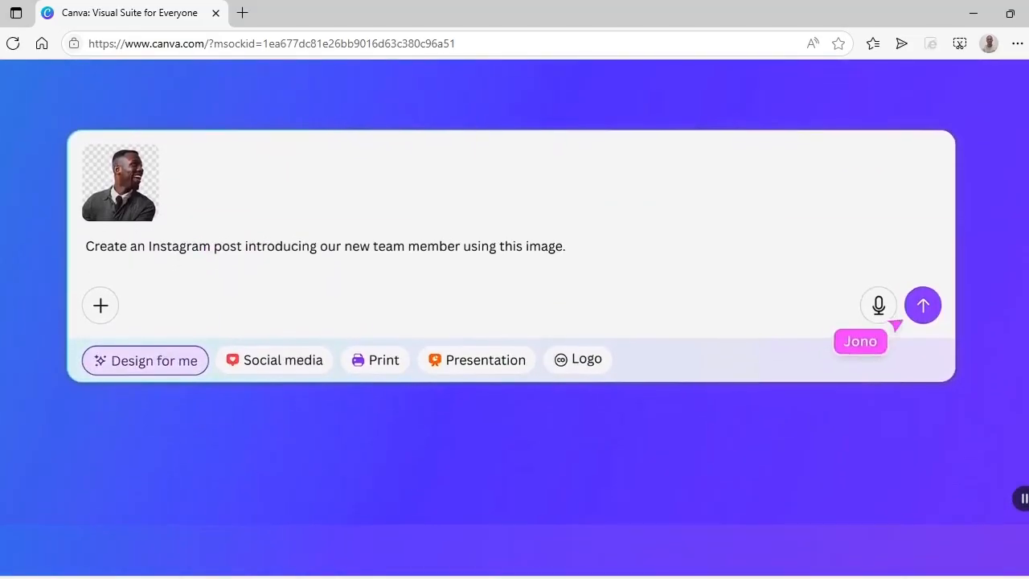
pyautogui.scroll(-1, 515, 318)
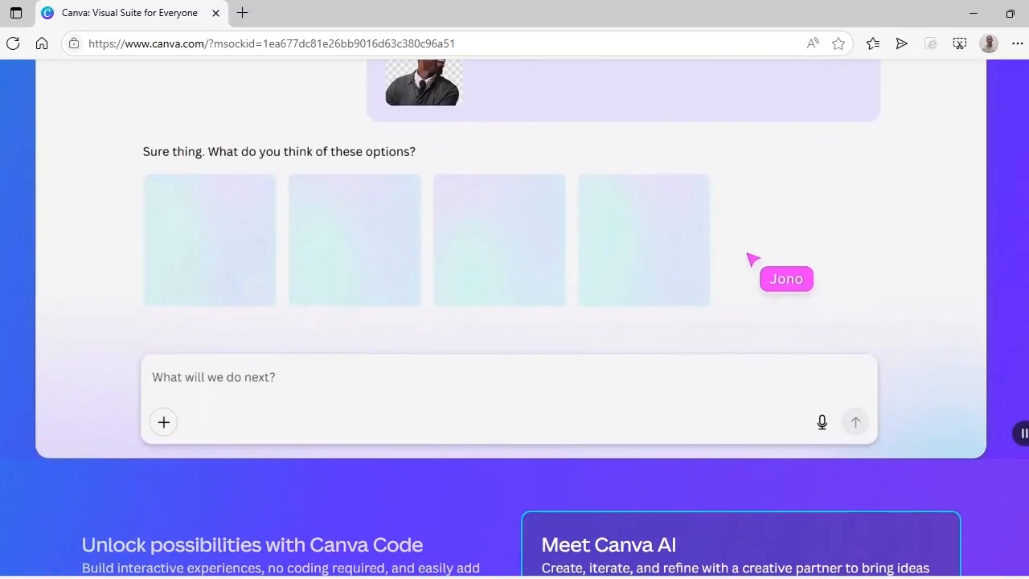
pyautogui.scroll(-1, 515, 318)
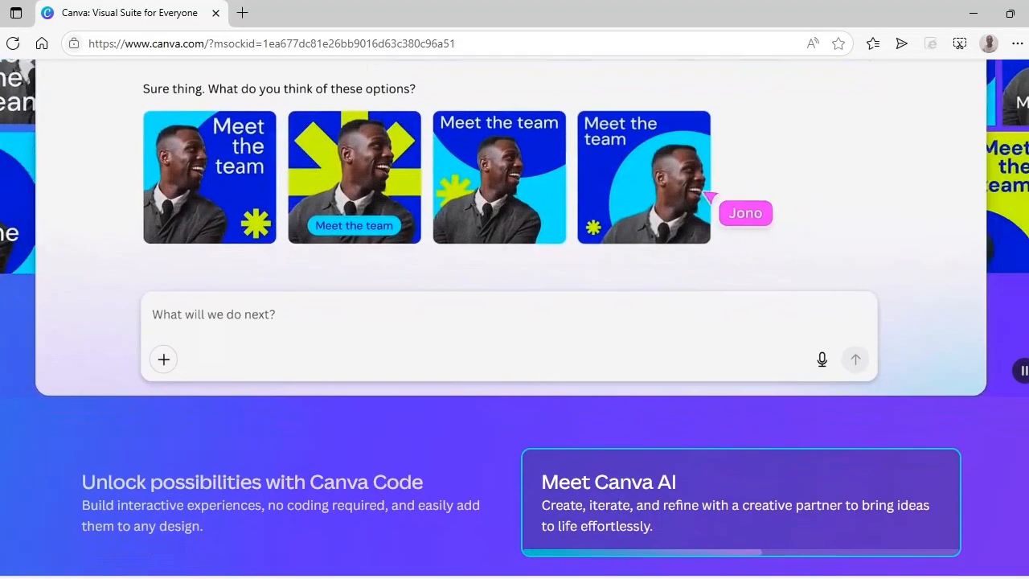
pyautogui.scroll(-1, 515, 318)
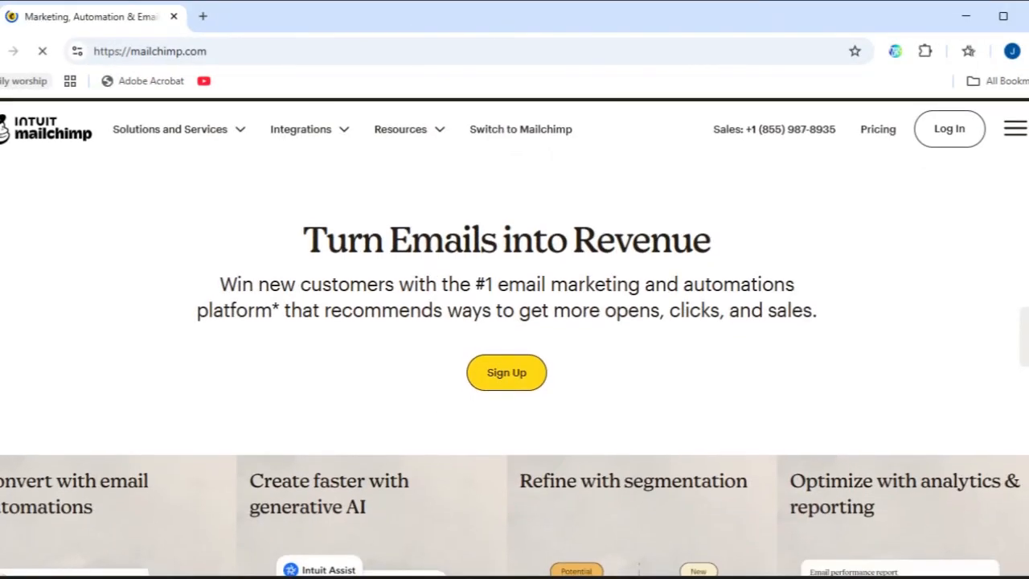
# Step: Review the Mailchimp homepage's feature overview covering email automations, generative AI, segmentation, and analytics and reporting
pyautogui.scroll(-1, 514, 338)
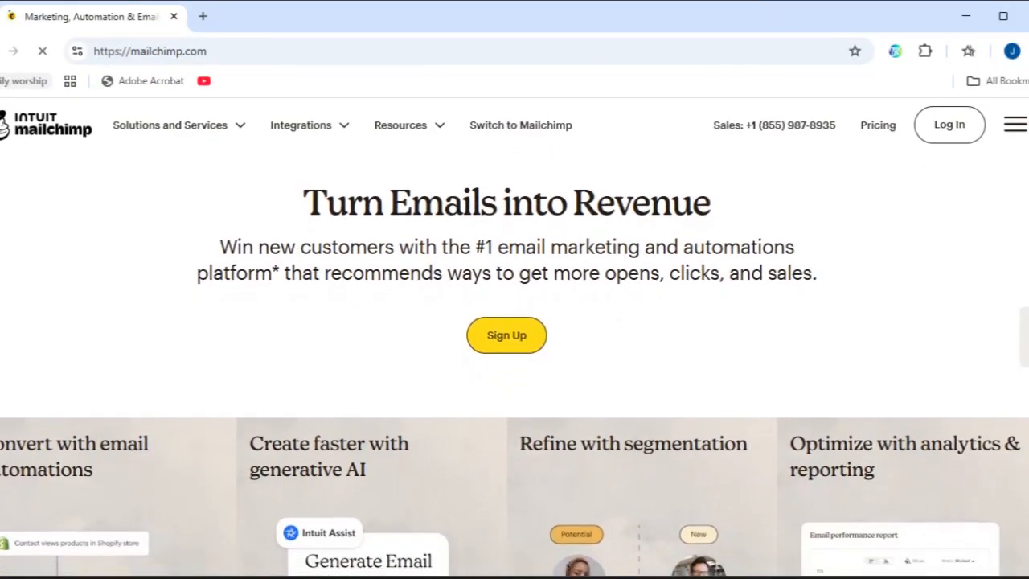
pyautogui.scroll(-1, 515, 338)
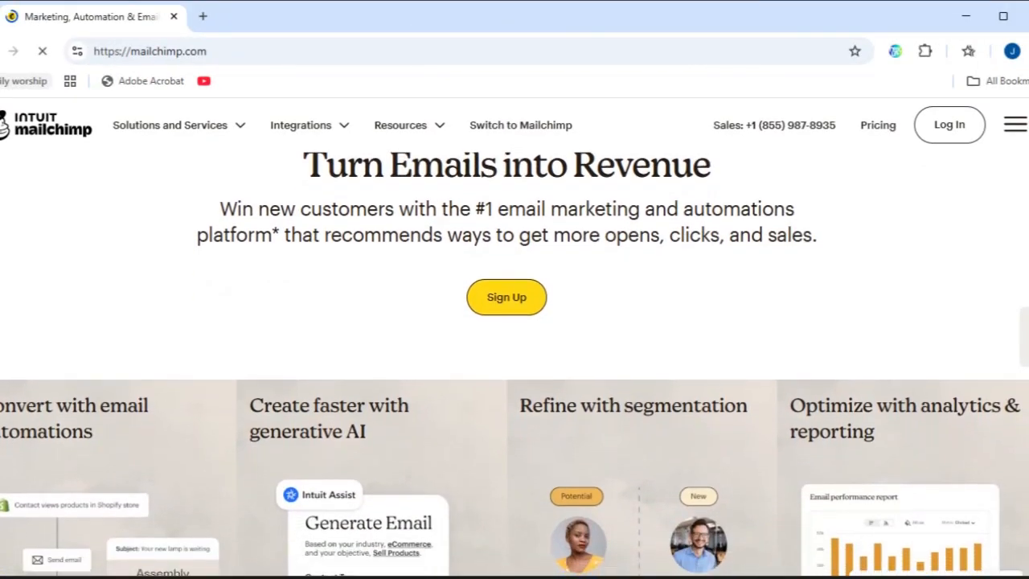
pyautogui.scroll(-1, 514, 338)
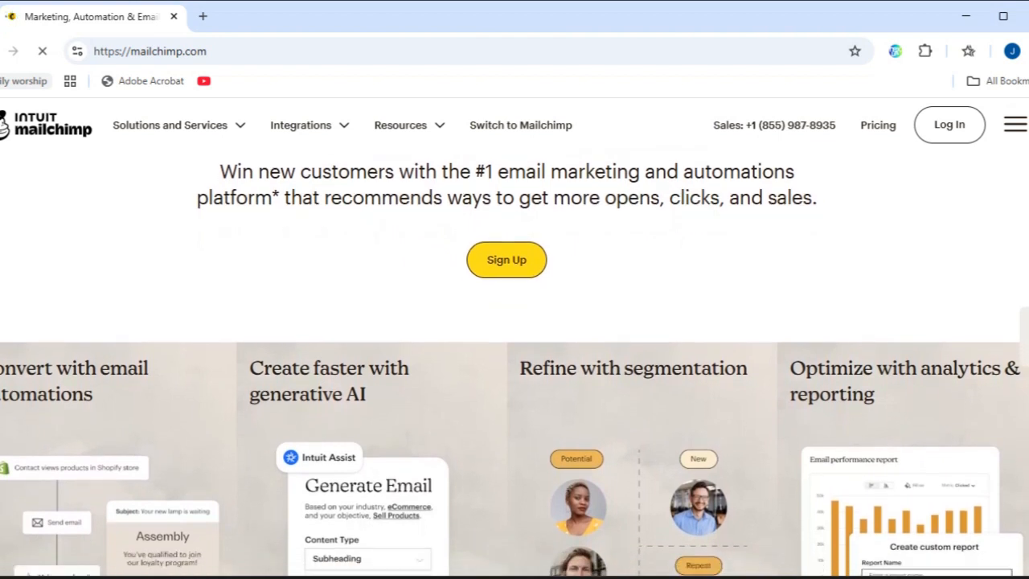
pyautogui.scroll(-1, 514, 338)
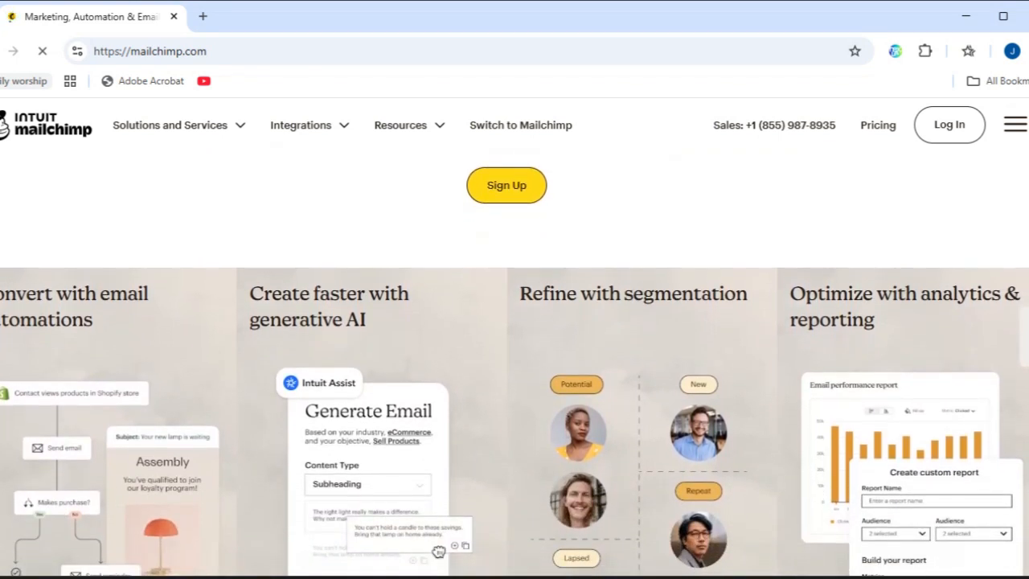
pyautogui.scroll(-1, 514, 338)
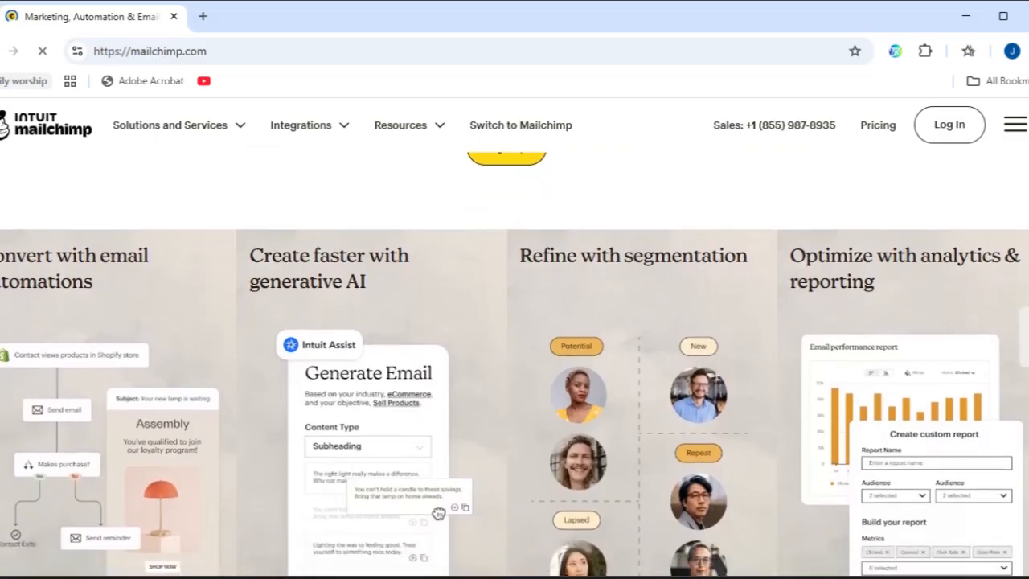
pyautogui.scroll(-1, 514, 337)
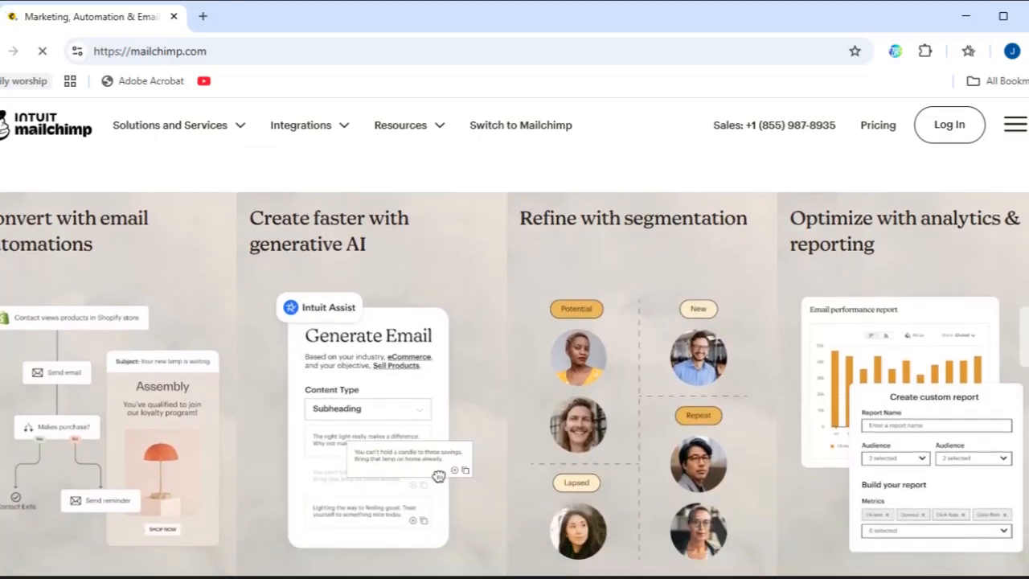
pyautogui.scroll(-1, 515, 337)
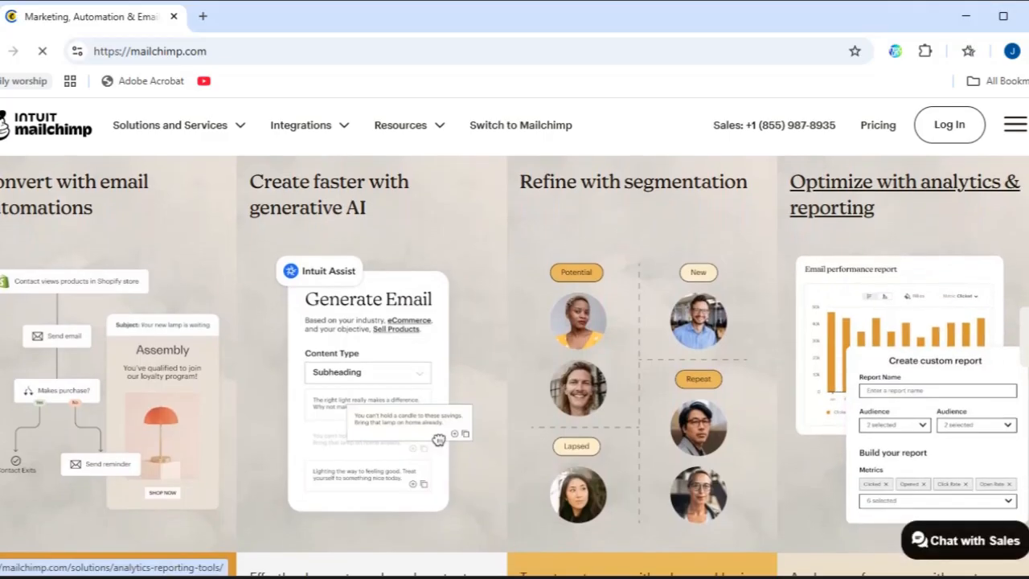
pyautogui.scroll(-1, 515, 337)
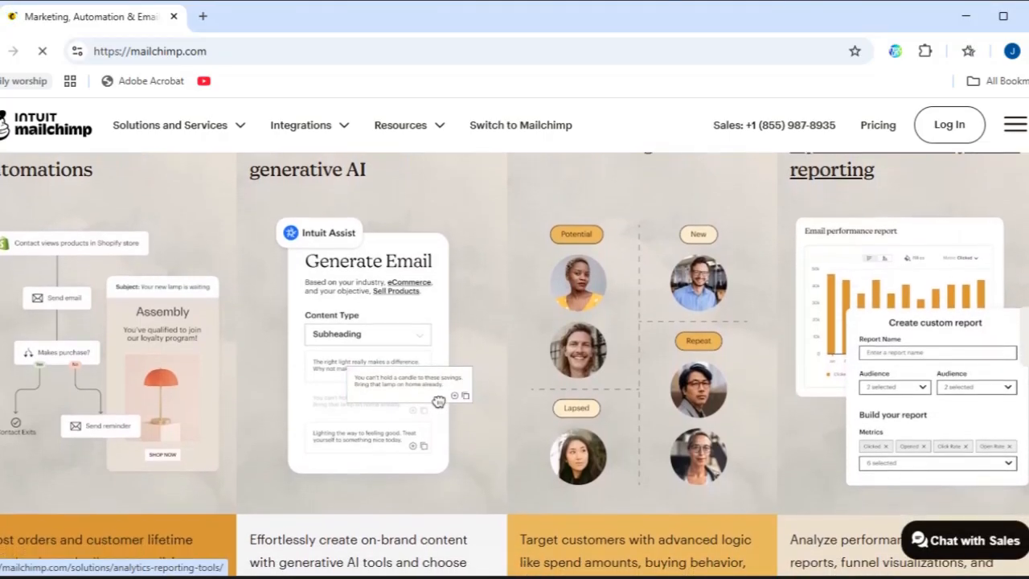
pyautogui.scroll(-1, 514, 337)
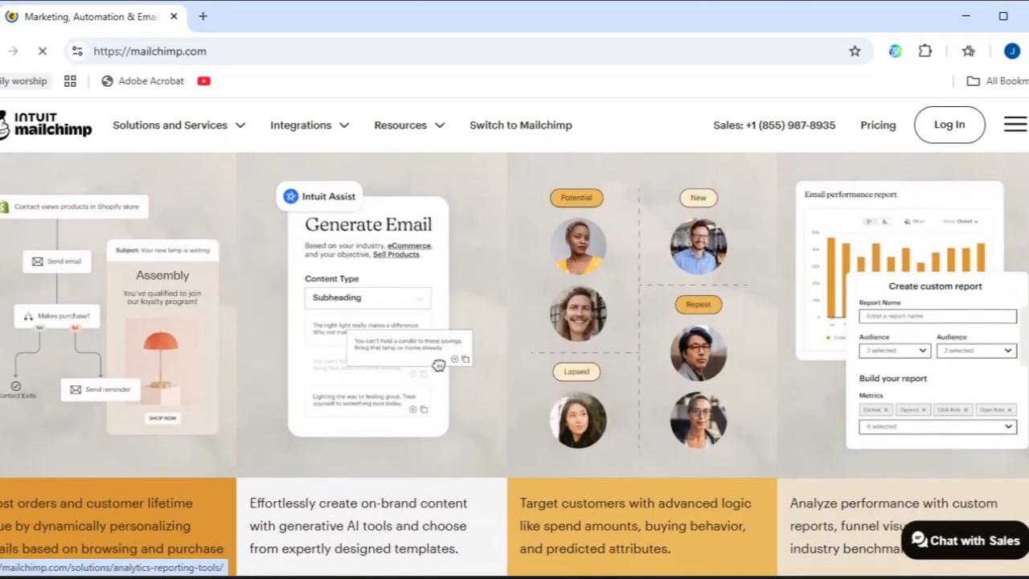
pyautogui.scroll(-1, 514, 337)
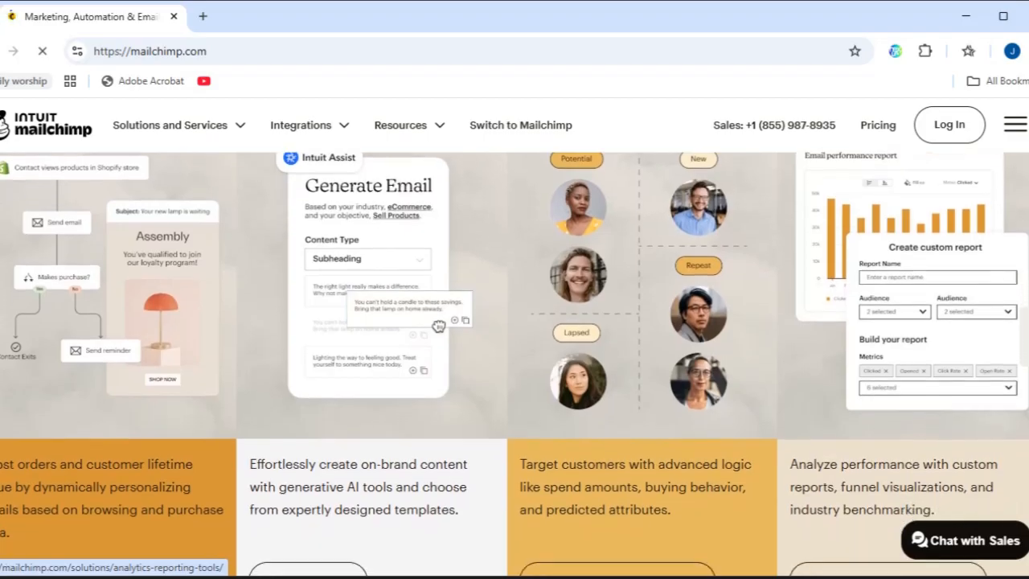
pyautogui.scroll(-1, 515, 337)
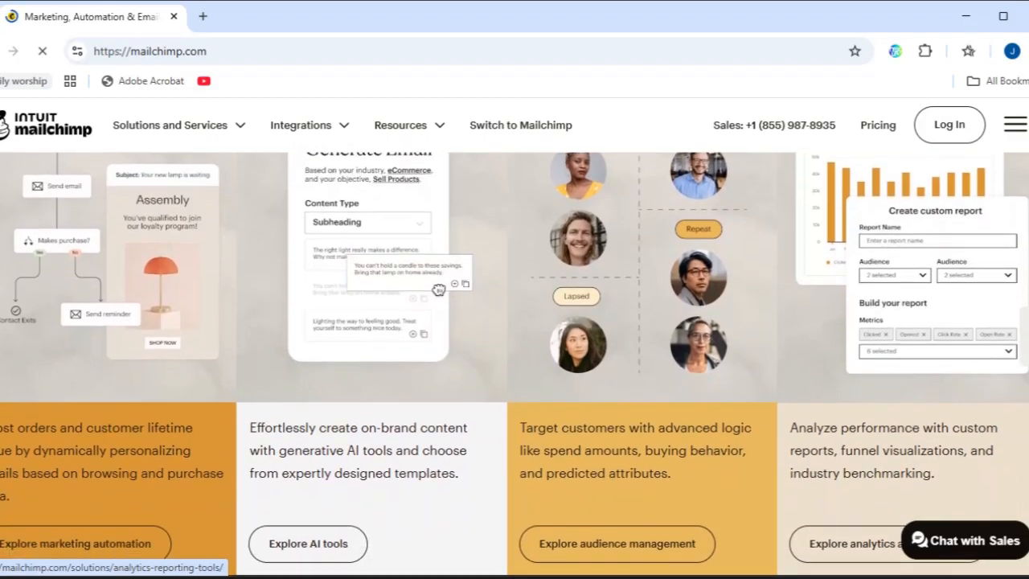
pyautogui.scroll(-1, 514, 337)
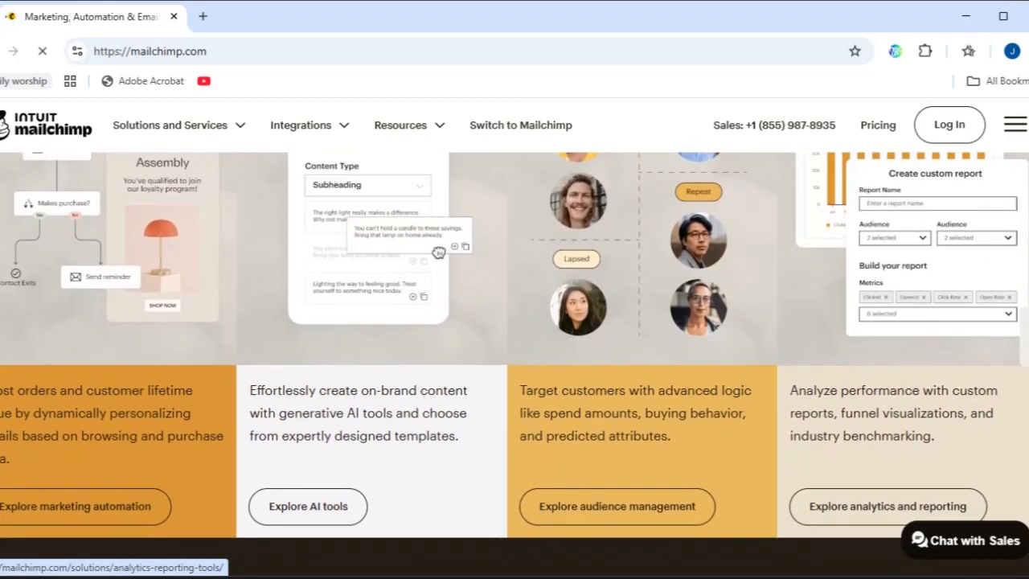
# Step: Look over the lower part of the Mailchimp feature cards and the section that follows them
pyautogui.scroll(-1, 515, 337)
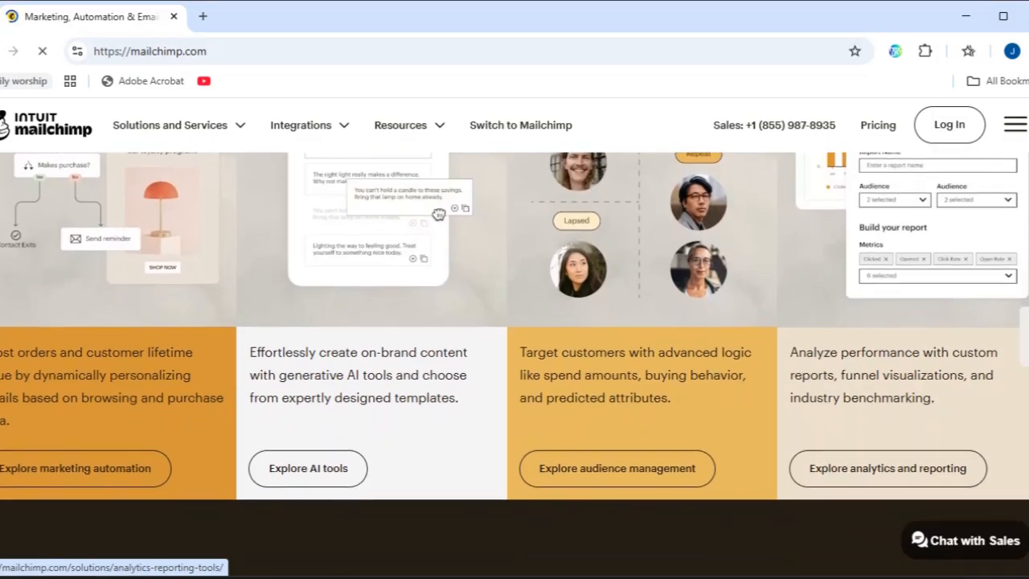
pyautogui.scroll(-1, 515, 337)
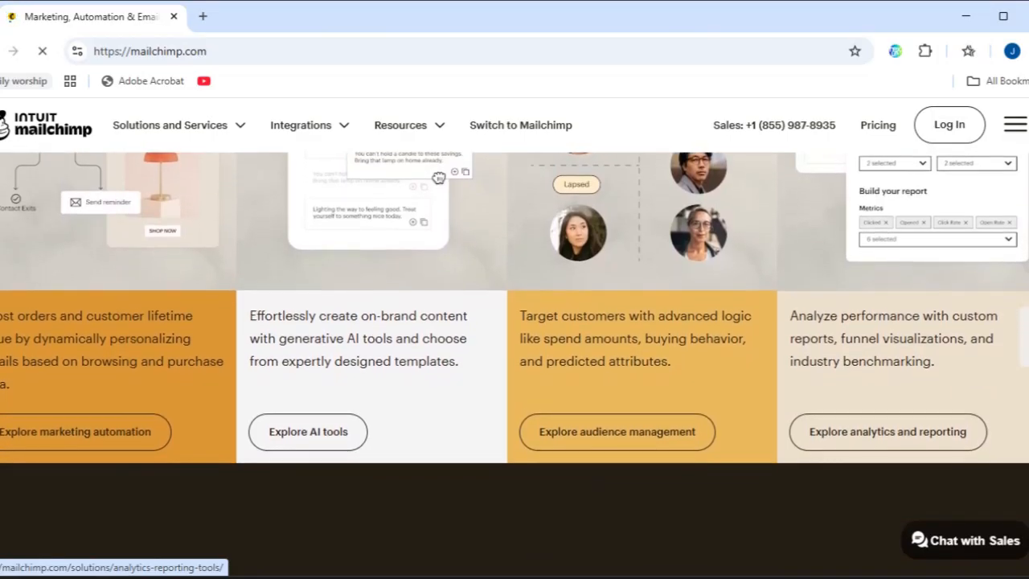
pyautogui.scroll(-1, 514, 337)
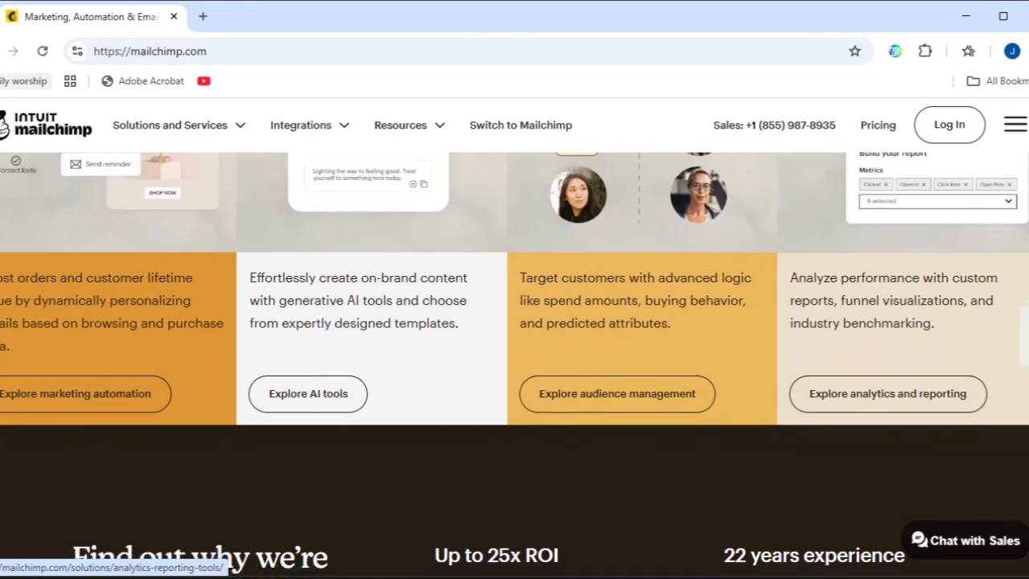
pyautogui.scroll(-1, 514, 338)
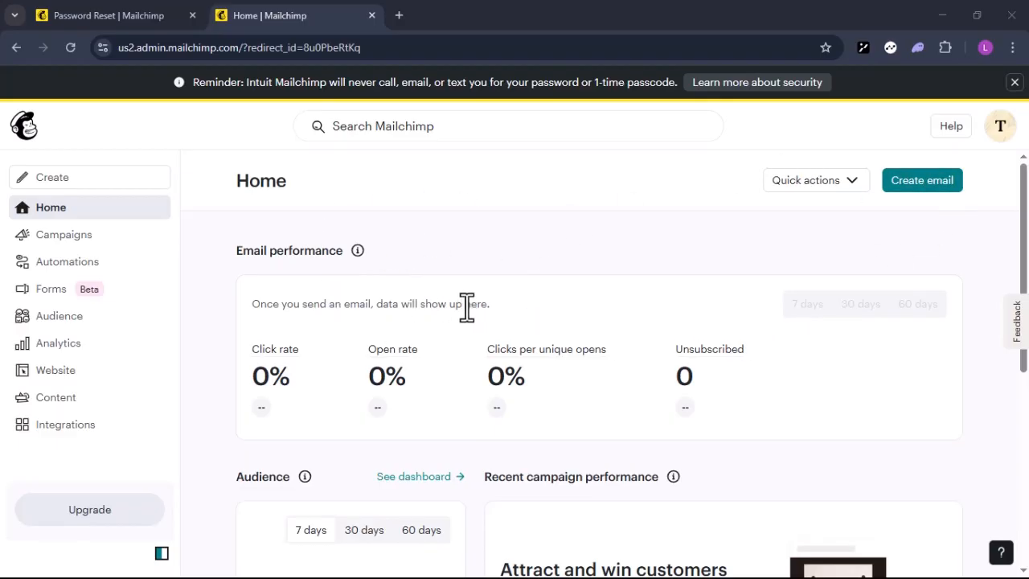
# Step: Check which quick actions the Mailchimp account's home dashboard offers
pyautogui.click(837, 187)
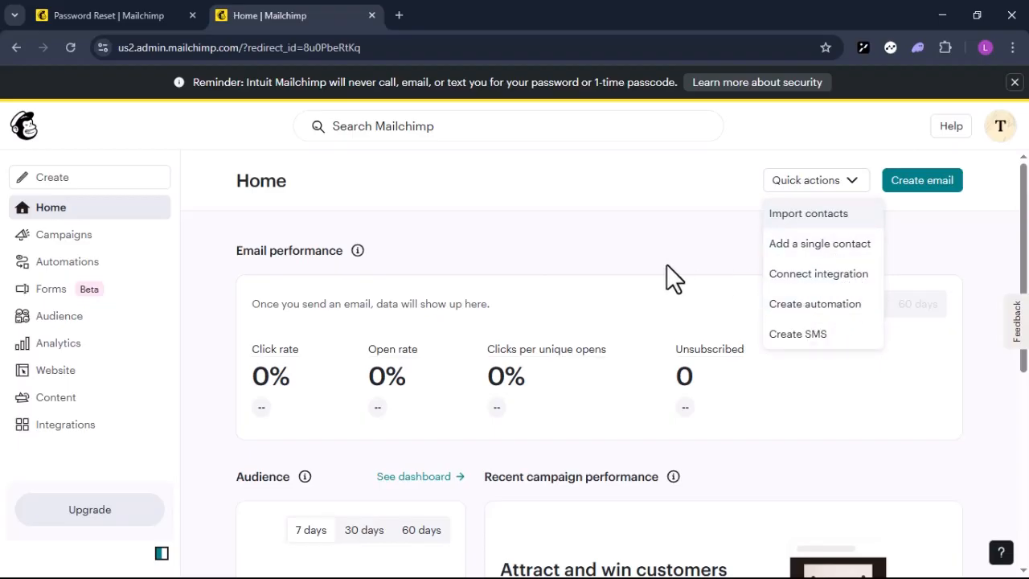
pyautogui.click(645, 299)
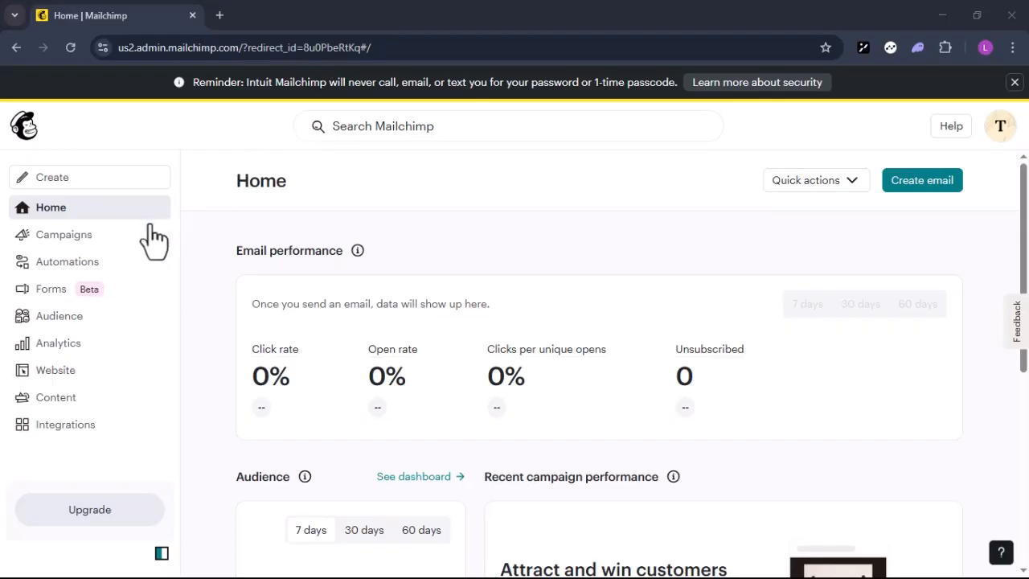
# Step: Create a regular email with the internal name "June Essentials" and choose to design it from a basic layout
pyautogui.click(129, 188)
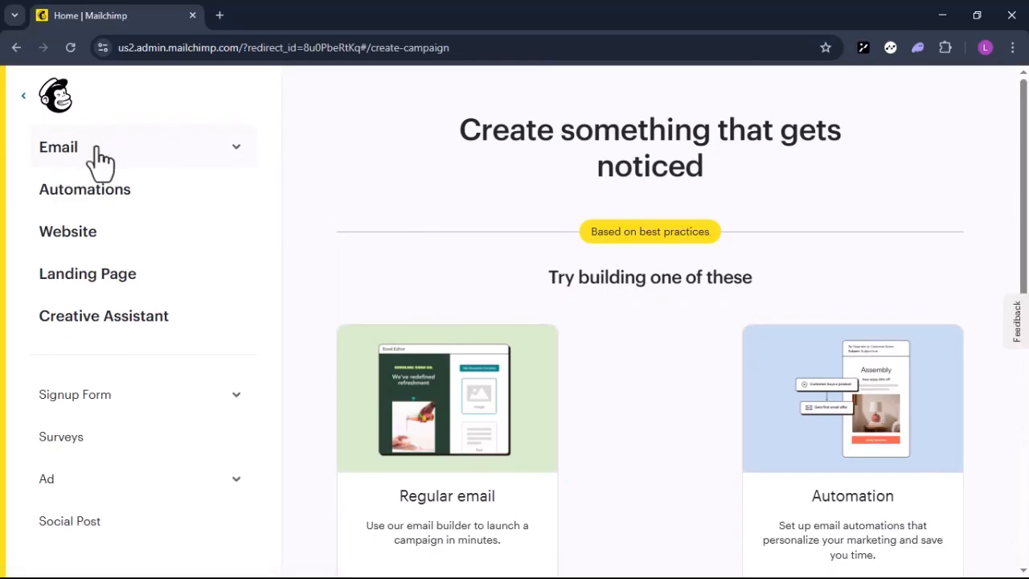
pyautogui.click(97, 151)
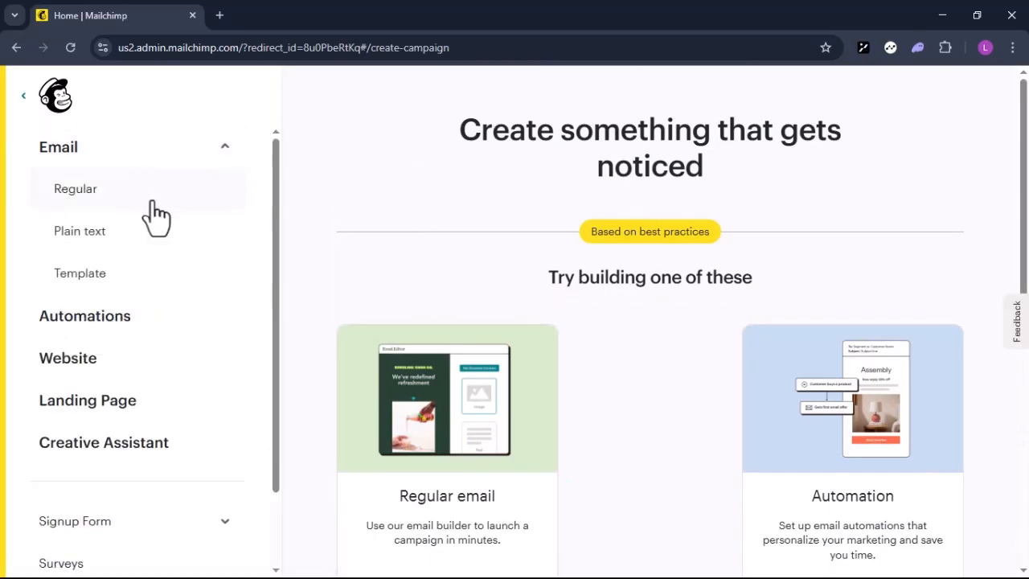
pyautogui.click(97, 202)
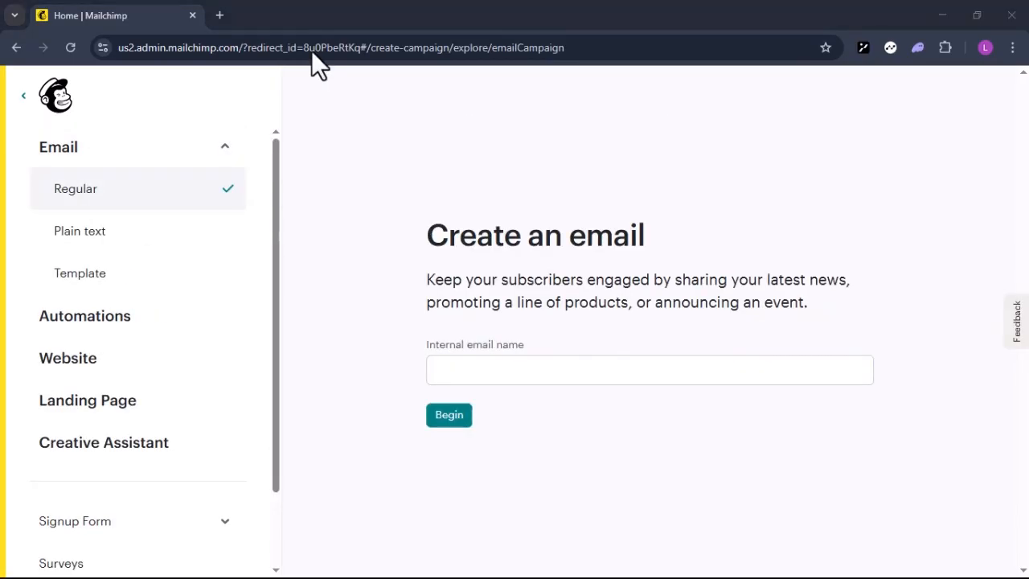
pyautogui.click(476, 369)
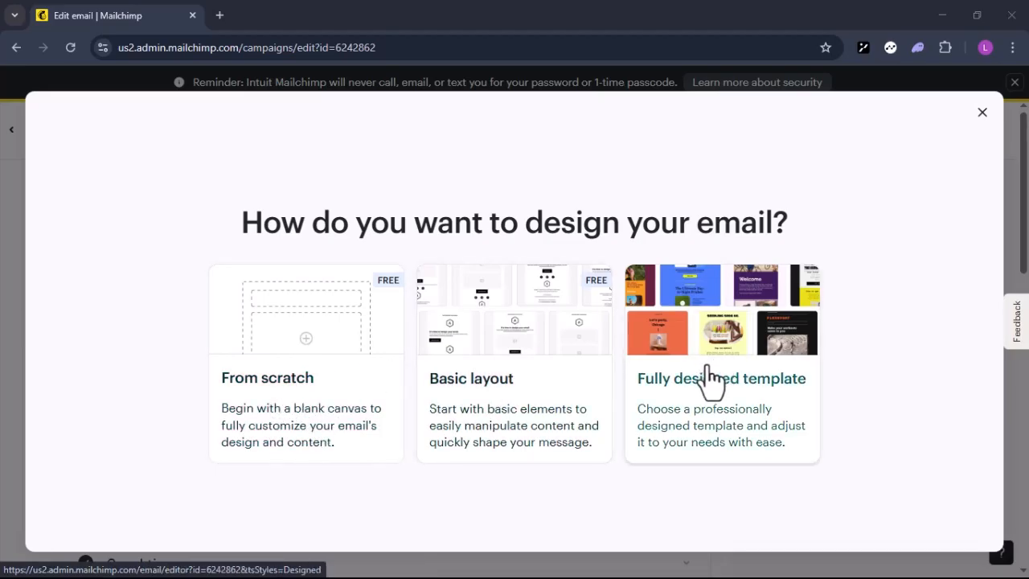
pyautogui.click(544, 384)
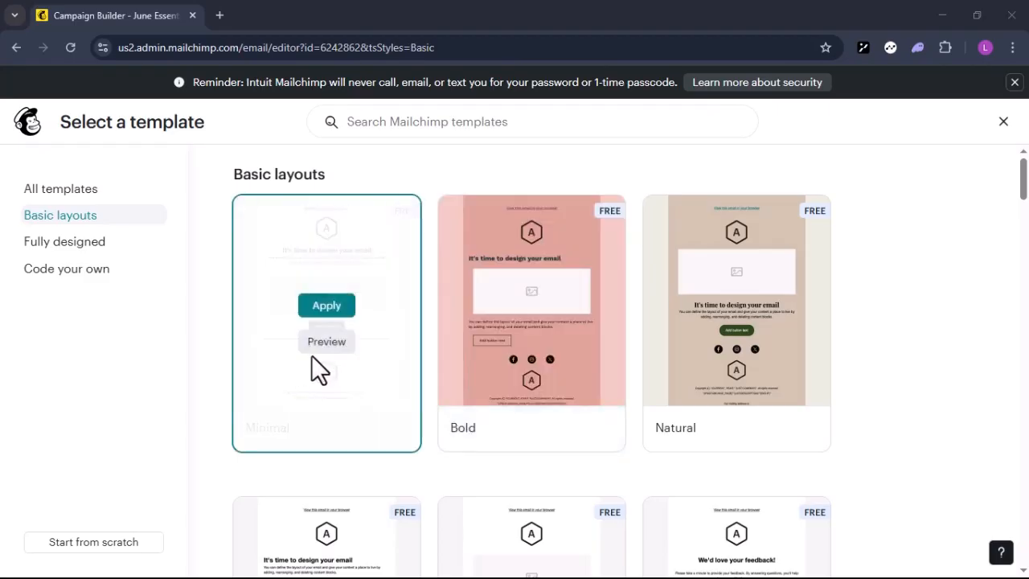
# Step: Preview the Minimal basic layout in desktop and mobile views and apply it to the email
pyautogui.scroll(-1, 358, 402)
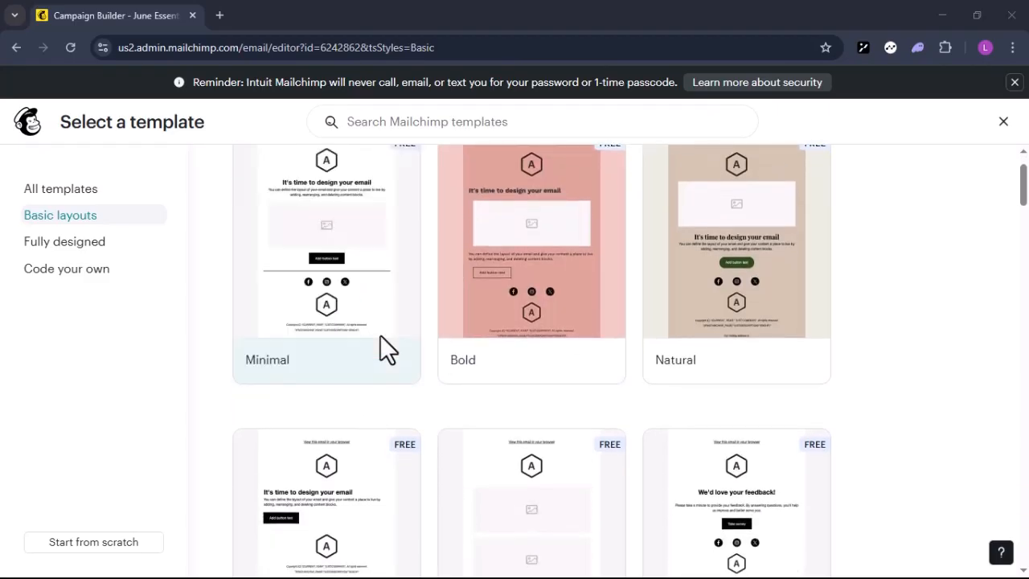
pyautogui.scroll(-3, 718, 393)
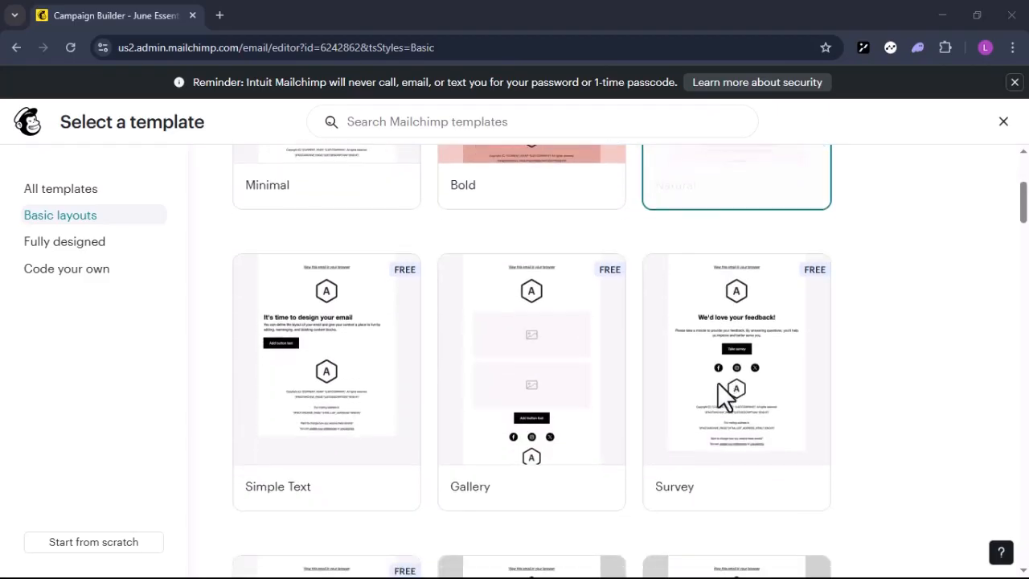
pyautogui.scroll(4, 718, 393)
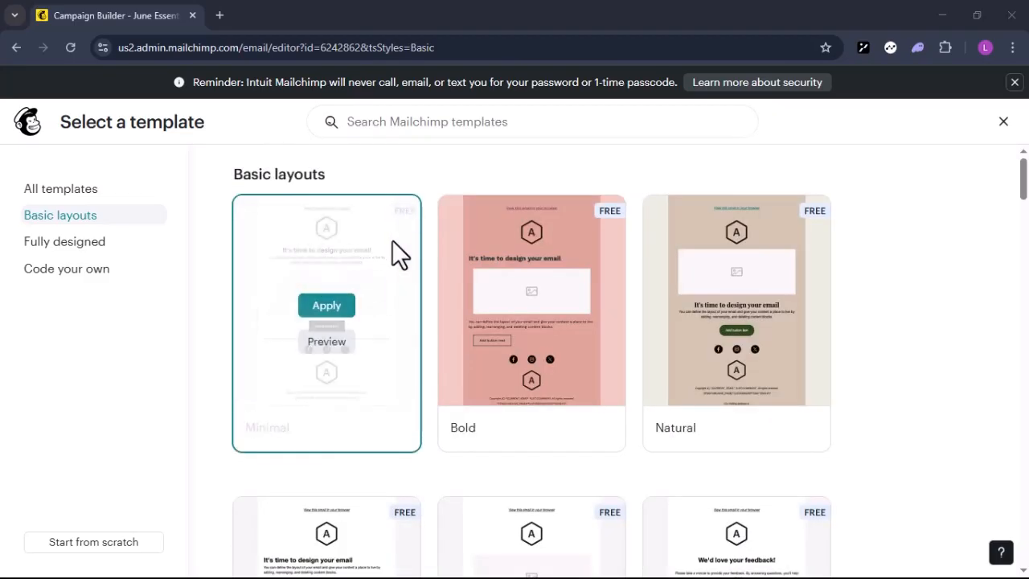
pyautogui.click(328, 342)
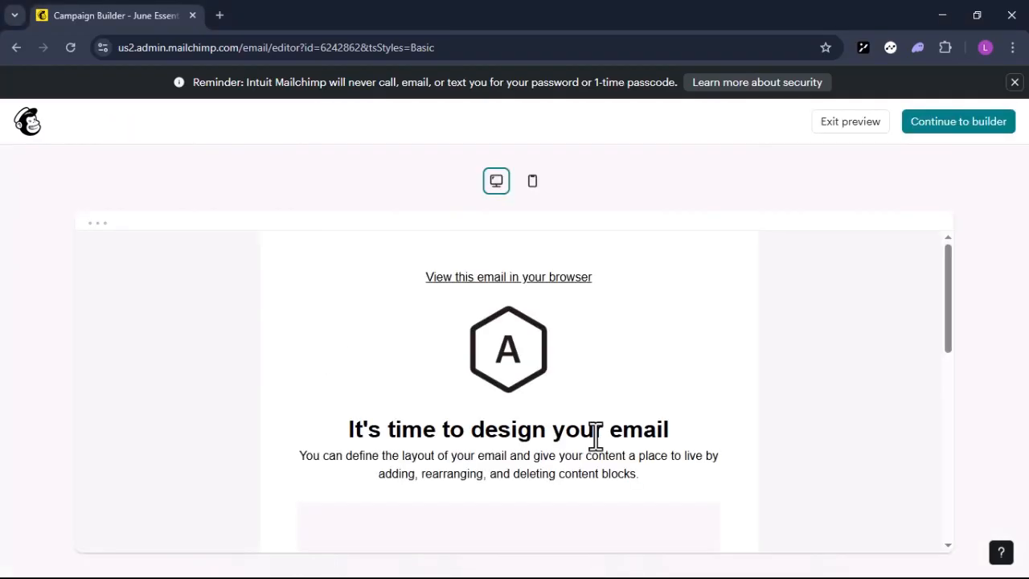
pyautogui.scroll(-3, 594, 436)
pyautogui.scroll(2, 515, 383)
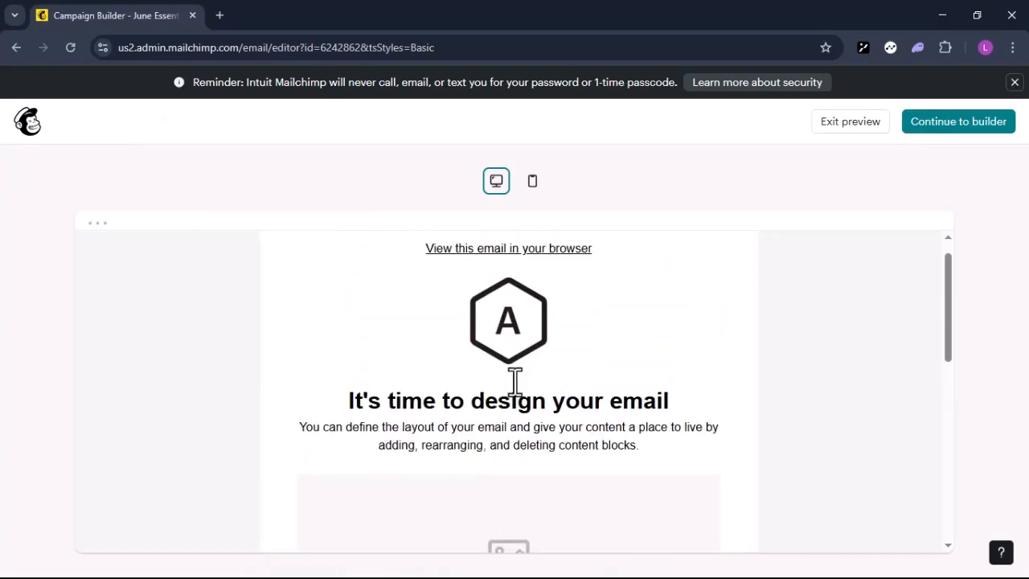
pyautogui.click(533, 180)
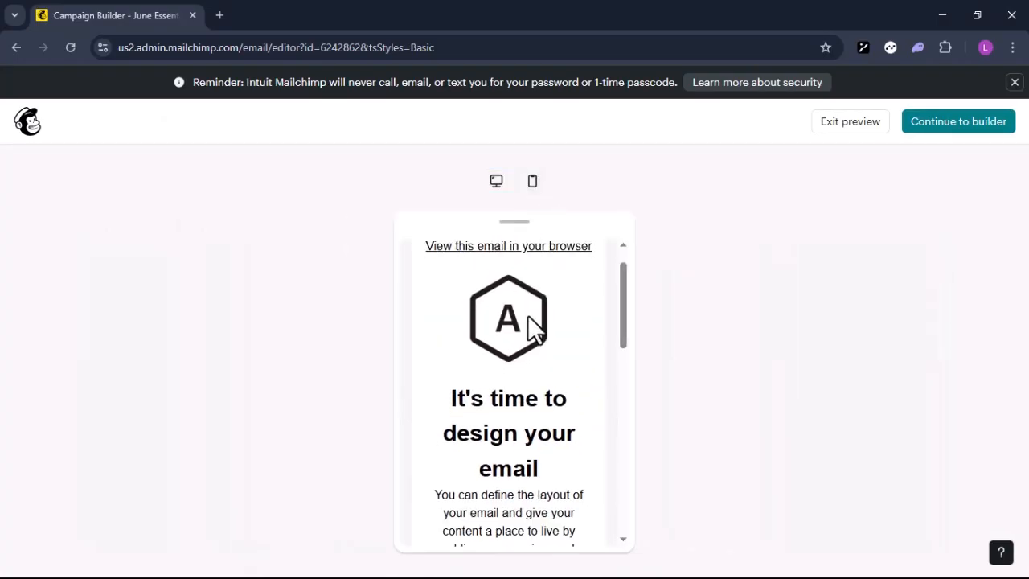
pyautogui.press('Escape')
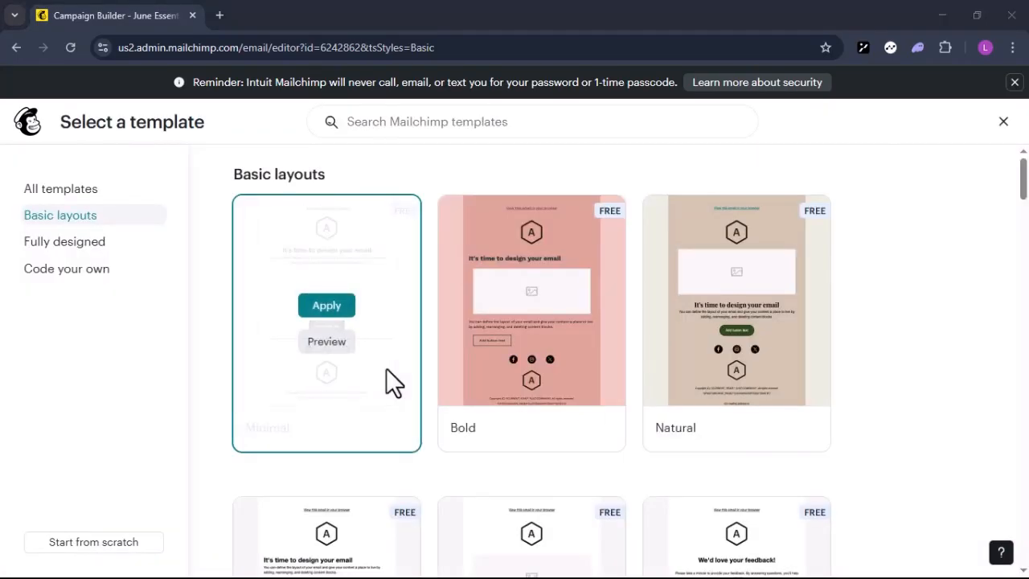
pyautogui.click(327, 306)
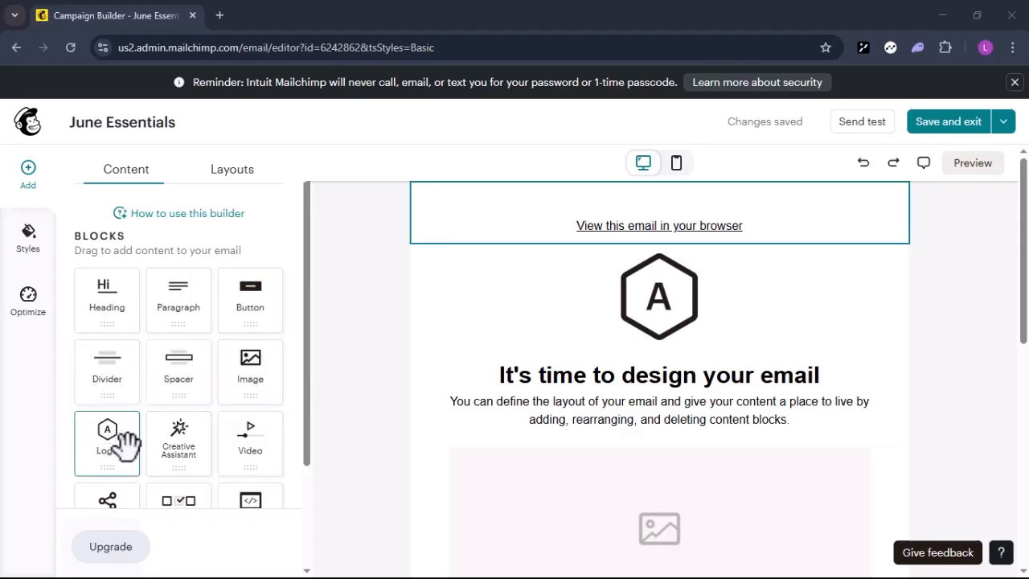
# Step: Review the content blocks available in the email builder and open the email's style settings
pyautogui.scroll(-2, 207, 453)
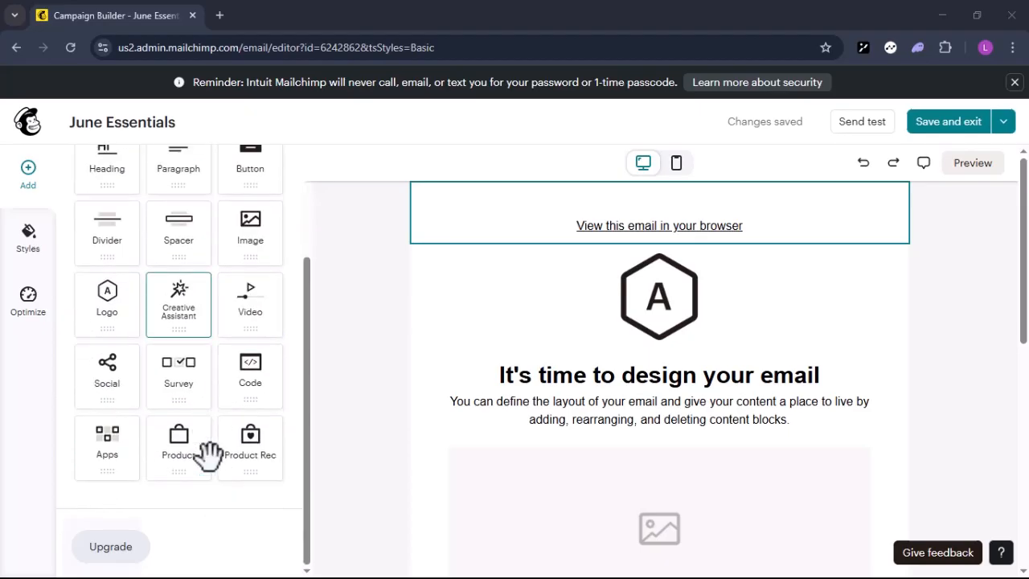
pyautogui.scroll(2, 207, 452)
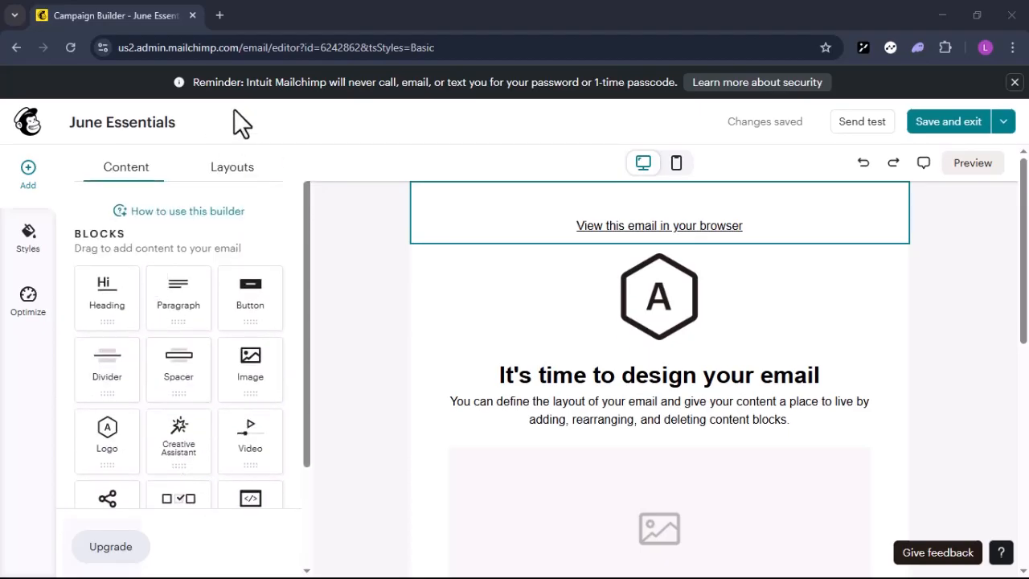
pyautogui.click(24, 251)
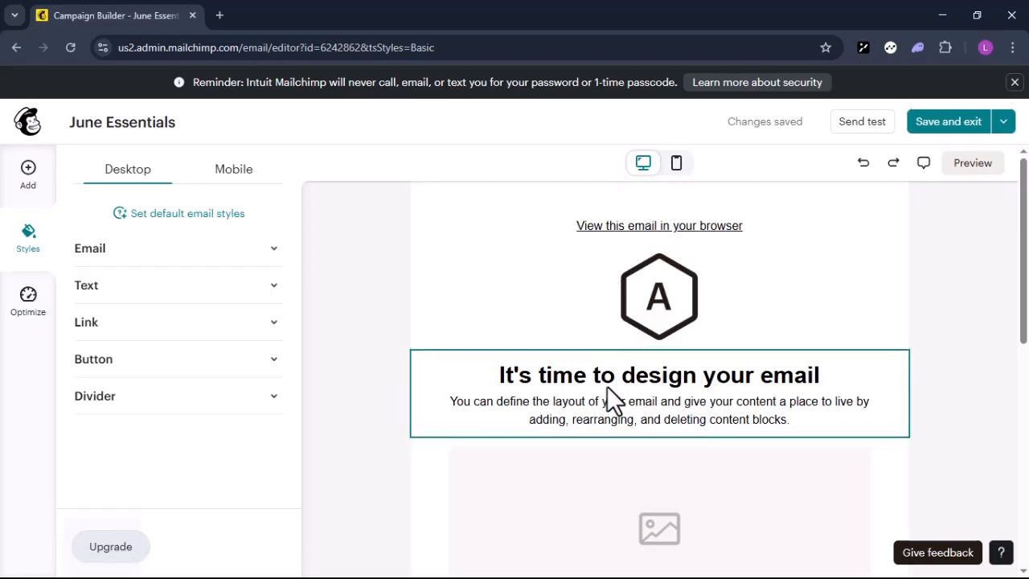
# Step: Look through the email layout from heading to social icons and open the settings of its image block
pyautogui.scroll(-2, 607, 386)
pyautogui.scroll(-1, 684, 460)
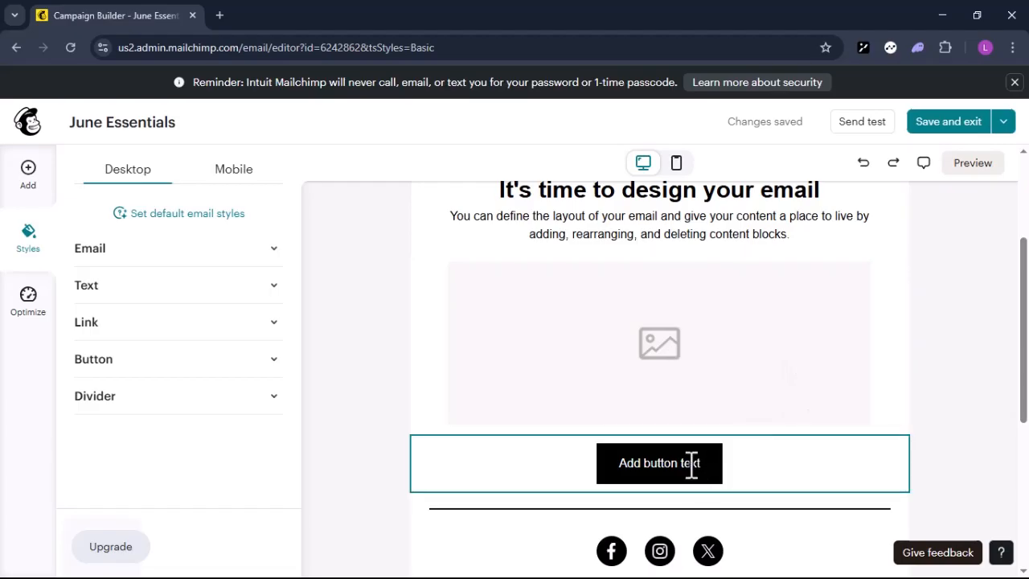
pyautogui.scroll(-1, 691, 464)
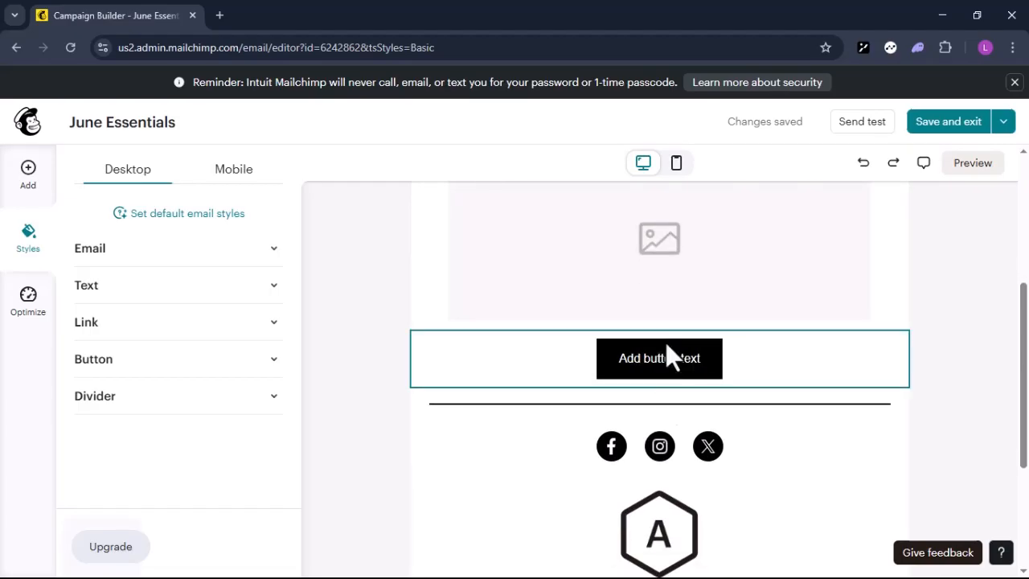
pyautogui.scroll(1, 470, 333)
pyautogui.click(470, 333)
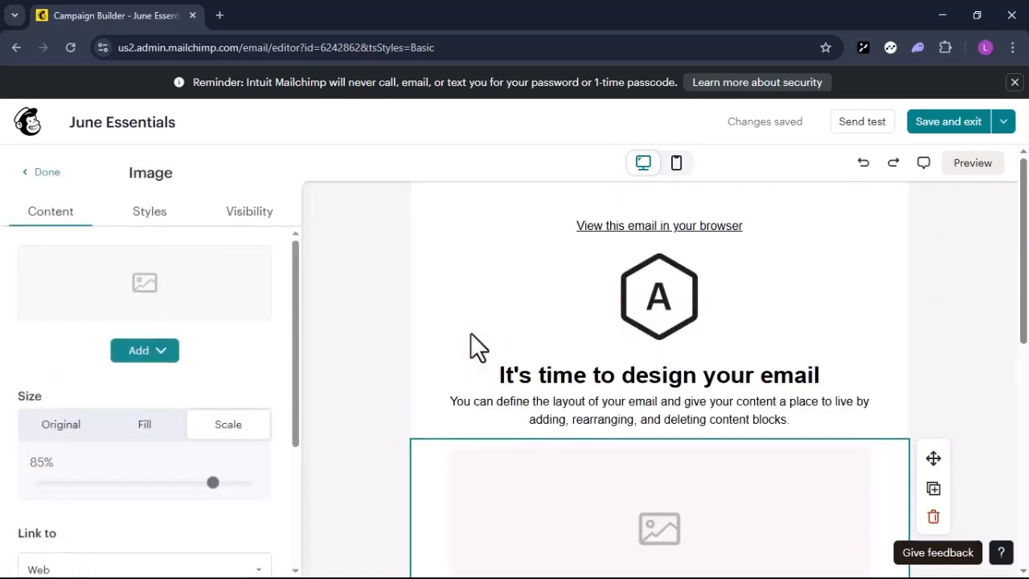
pyautogui.click(518, 318)
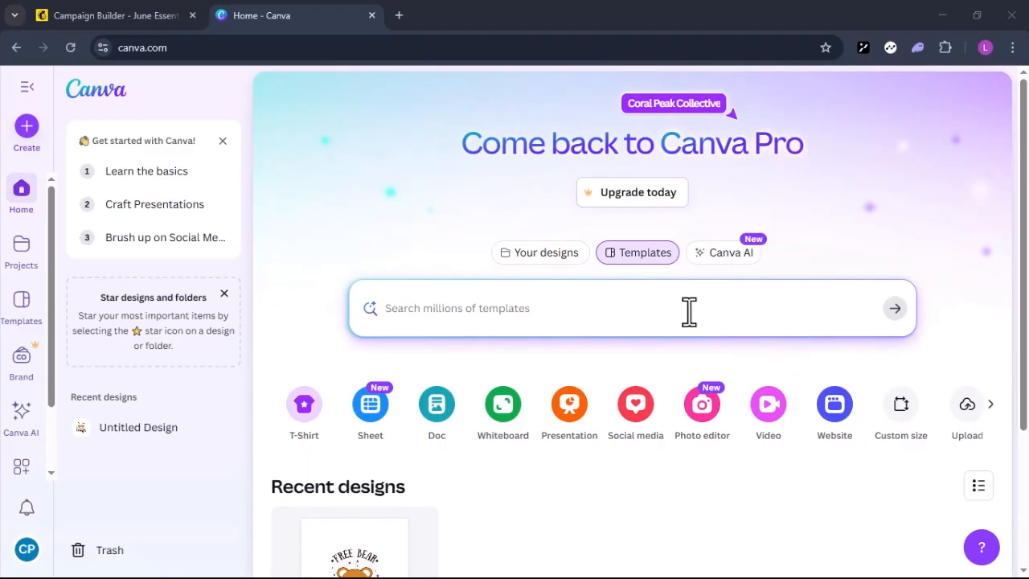
# Step: Switch to Canva, search the templates for "email banner" and browse the designs
pyautogui.click(599, 316)
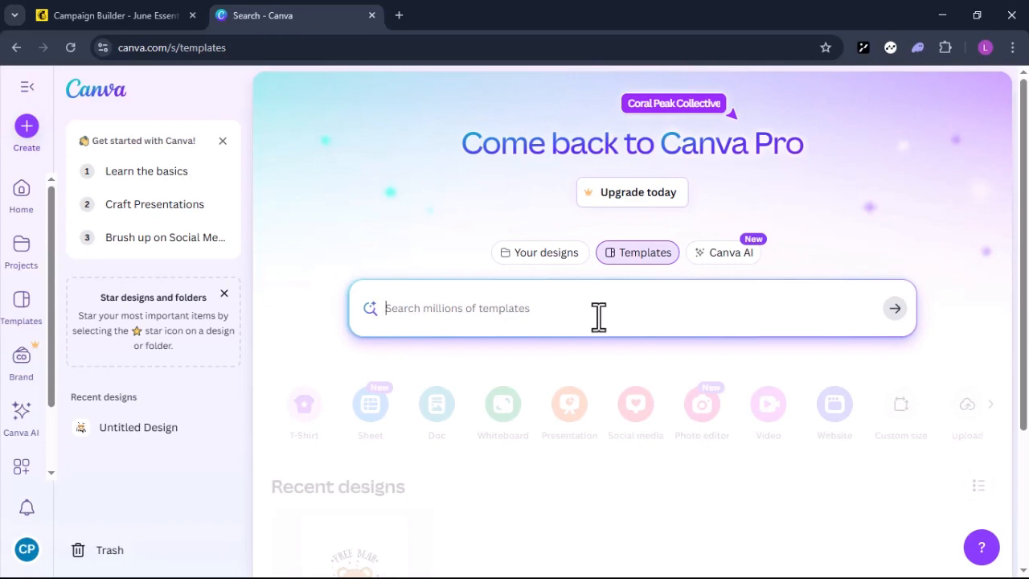
pyautogui.write('email banner')
pyautogui.press('Return')
pyautogui.scroll(-8, 536, 334)
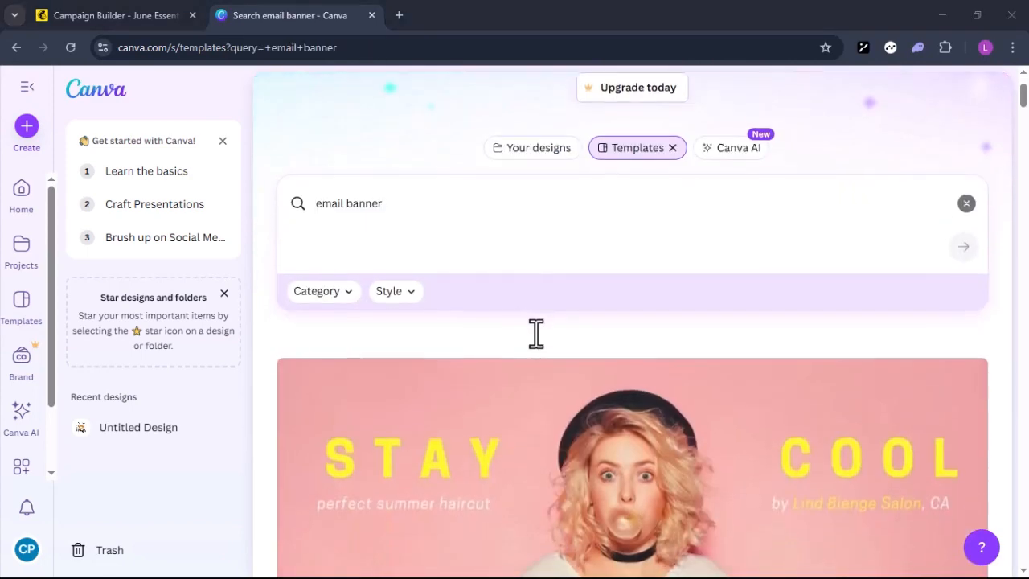
pyautogui.scroll(-10, 536, 334)
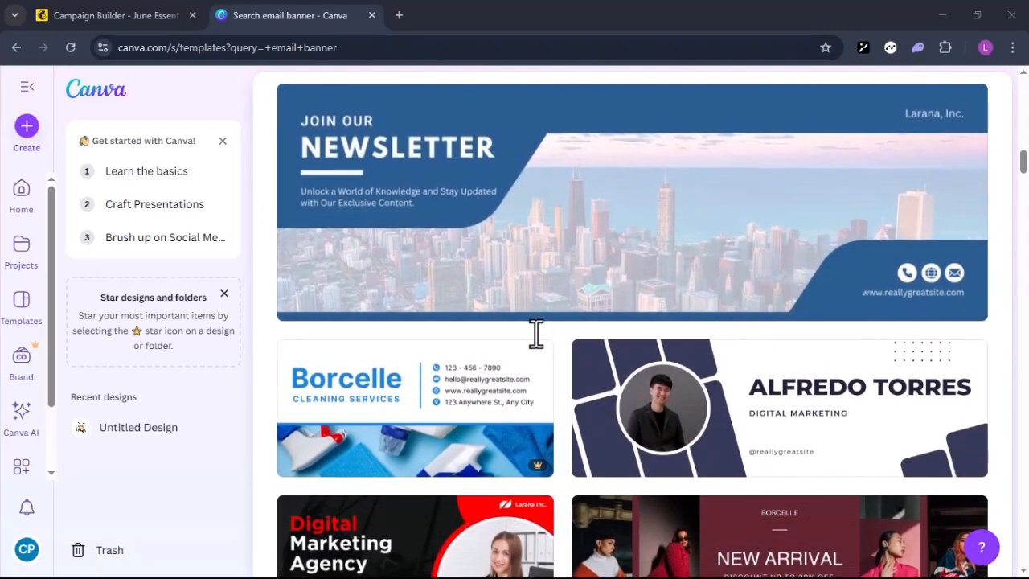
pyautogui.scroll(-3, 536, 334)
pyautogui.scroll(5, 536, 334)
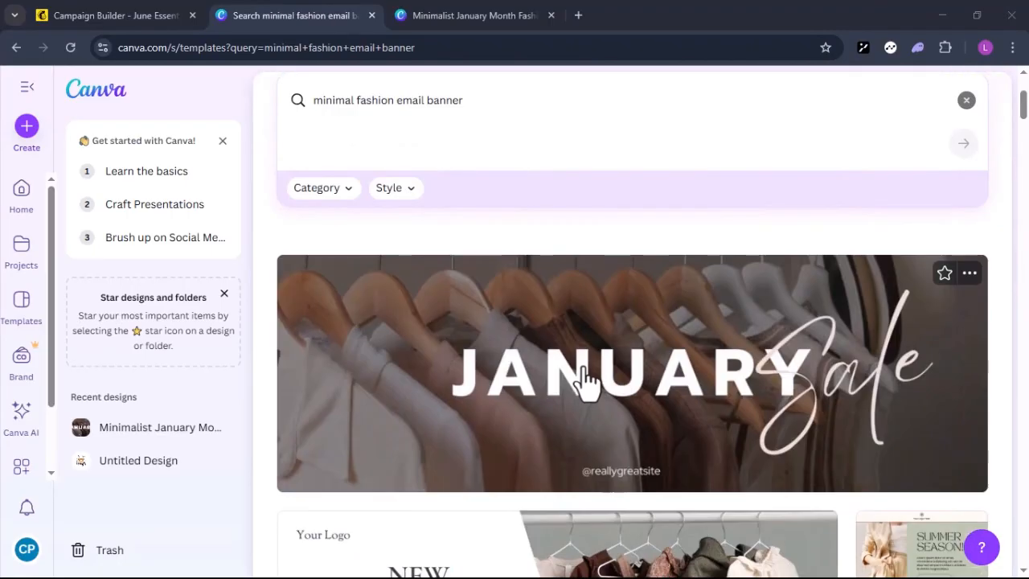
# Step: From the "minimal fashion email banner" results, open the Minimalist January Month Fashion Sale Banner Email Header template for customizing
pyautogui.click(586, 378)
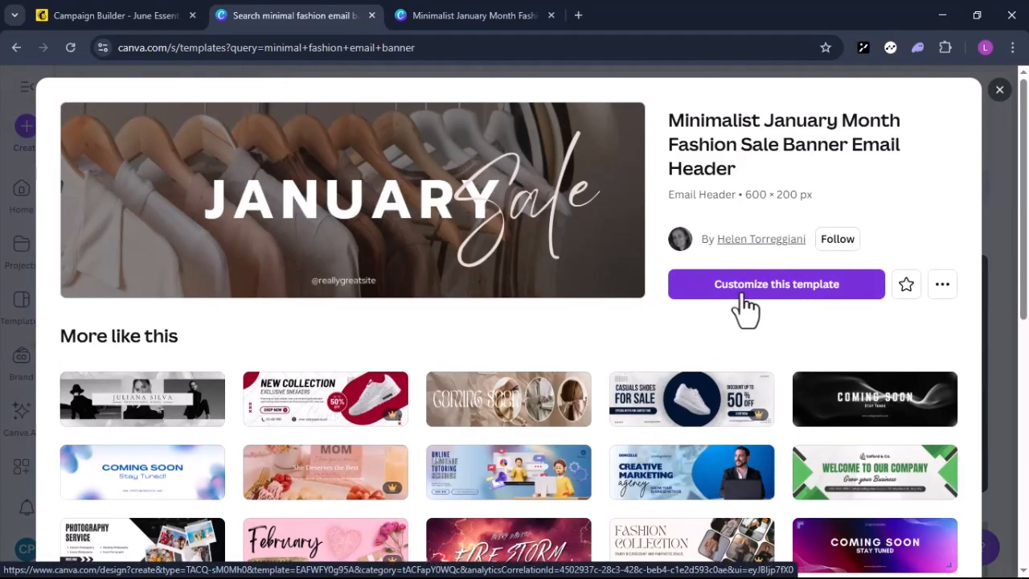
pyautogui.click(744, 289)
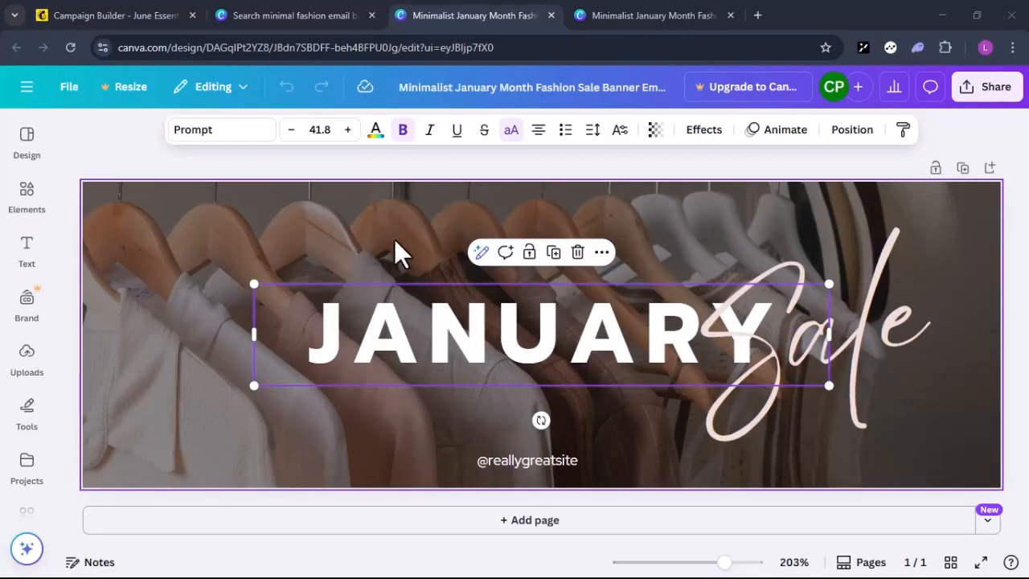
# Step: Clear the banner template by deleting the JANUARY heading, the clothes rack photo and the Sale script text
pyautogui.click(576, 253)
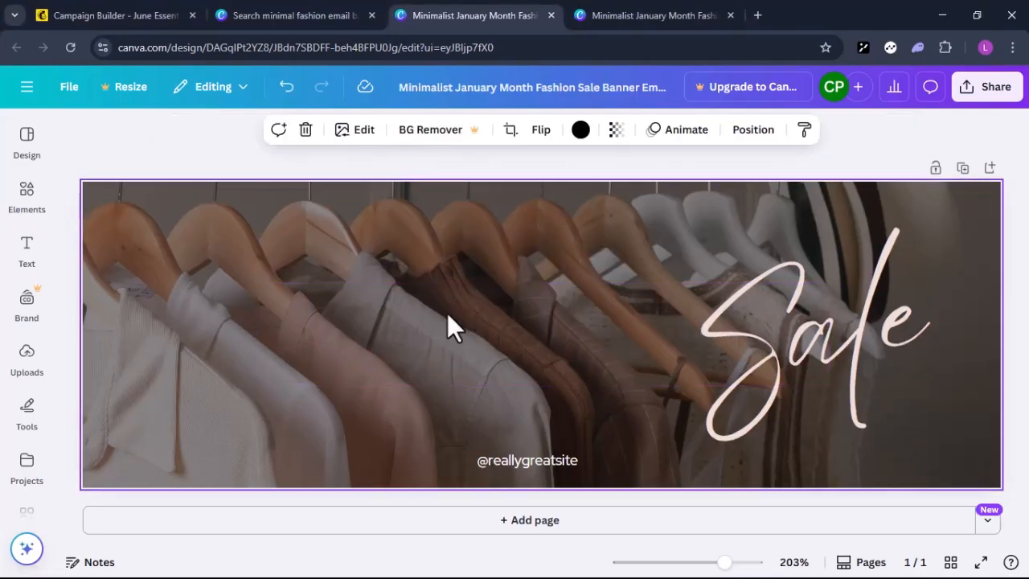
pyautogui.click(306, 131)
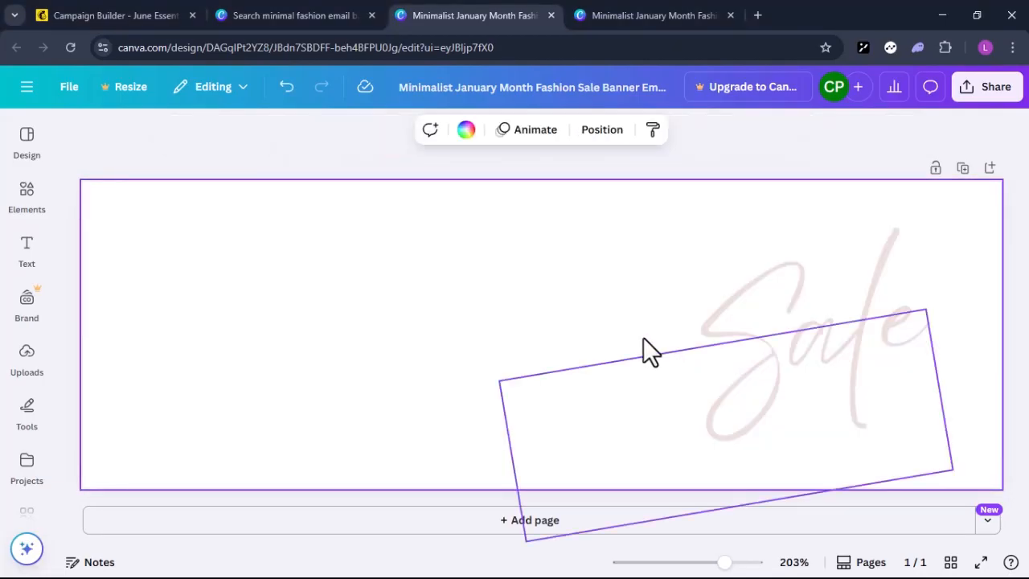
pyautogui.click(696, 271)
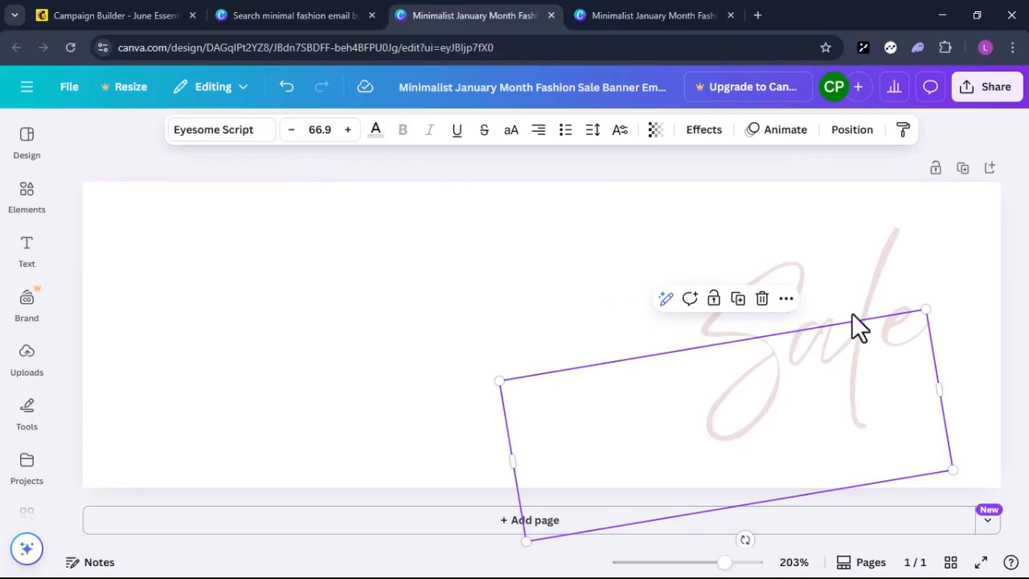
pyautogui.click(848, 375)
pyautogui.click(848, 376)
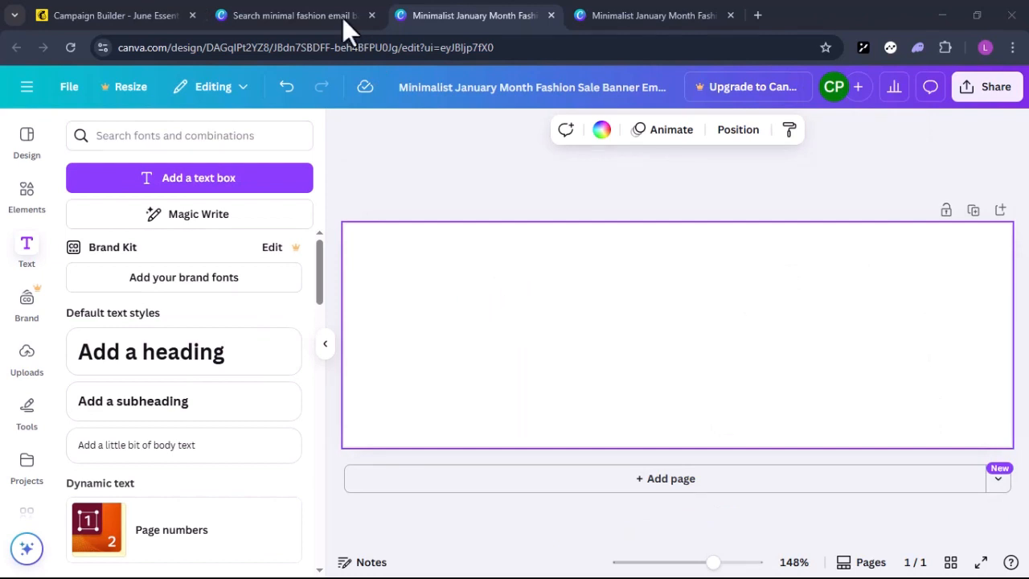
pyautogui.click(600, 143)
pyautogui.click(119, 515)
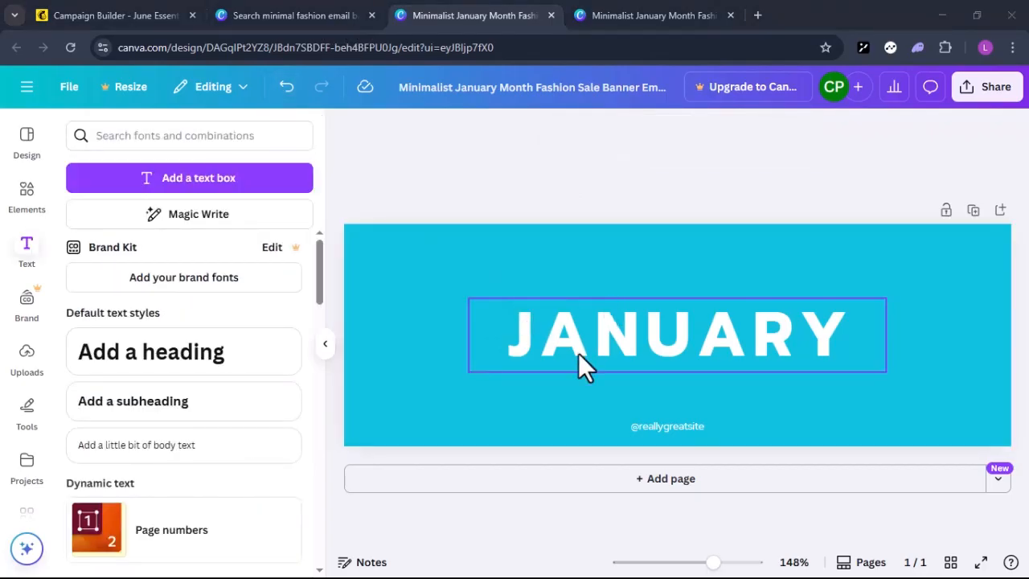
pyautogui.click(707, 424)
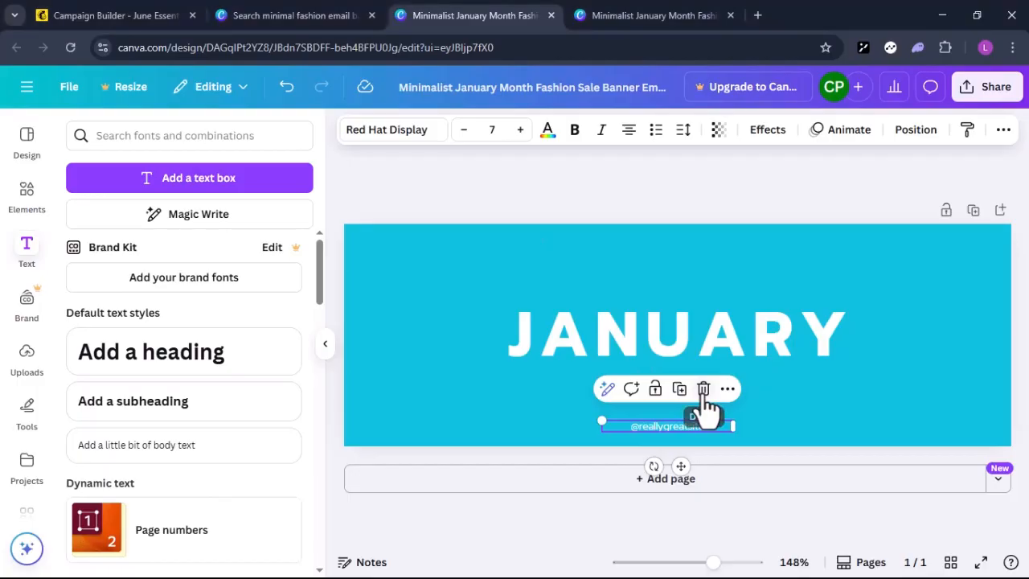
pyautogui.click(704, 392)
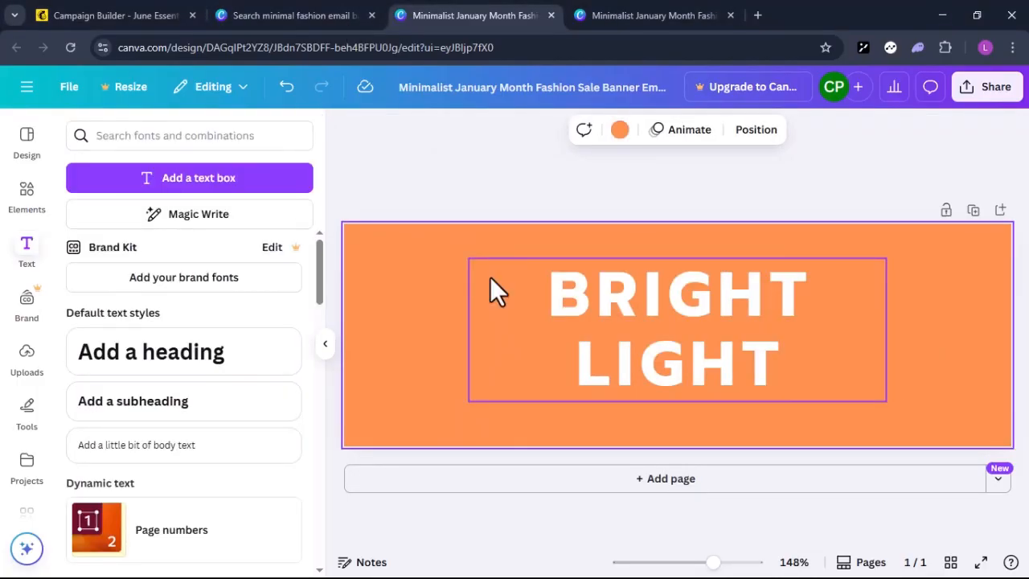
# Step: Download the finished banner as a PNG at size 1 (600 × 200 px)
pyautogui.click(1003, 92)
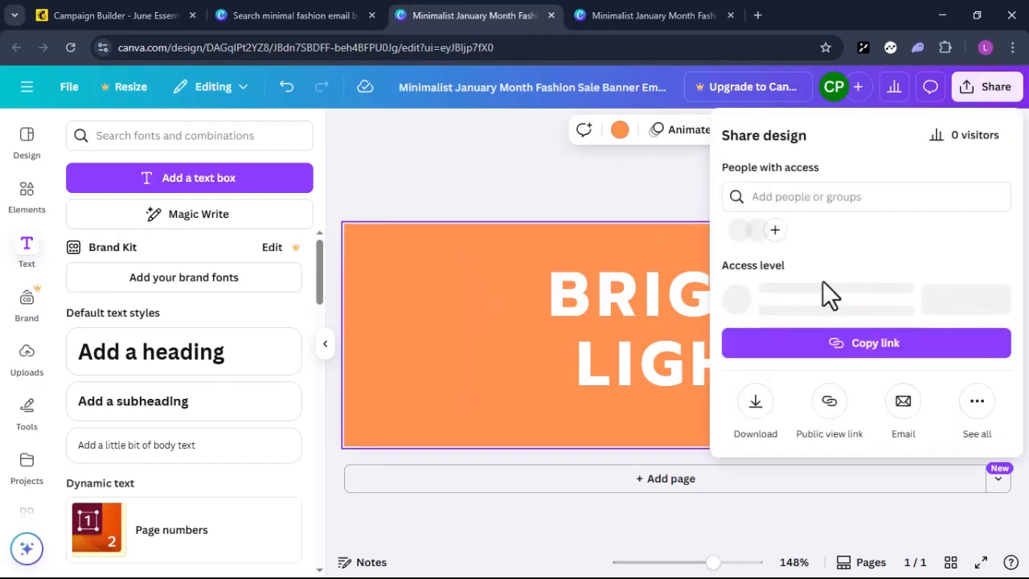
pyautogui.click(756, 419)
pyautogui.click(898, 198)
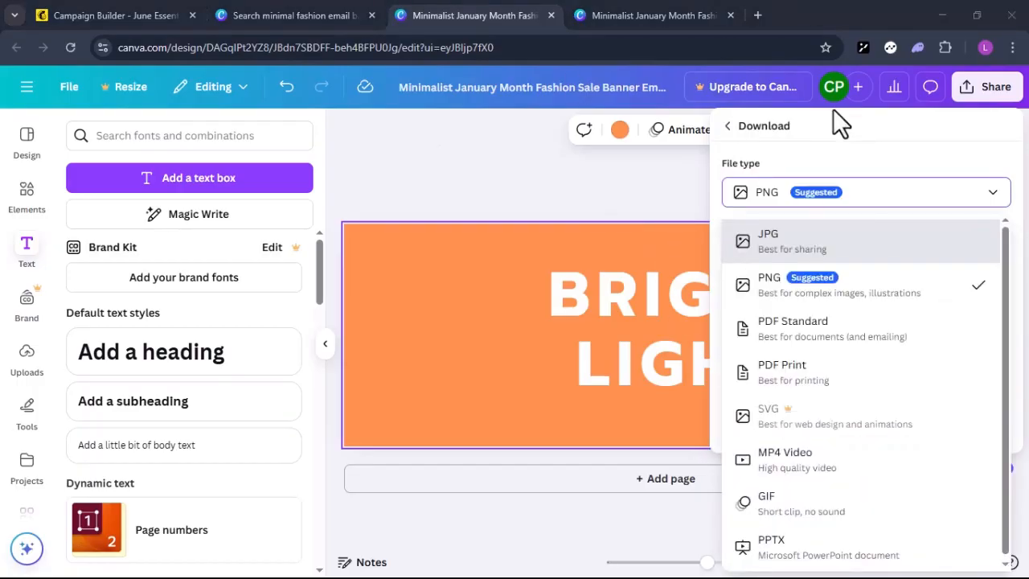
pyautogui.click(899, 208)
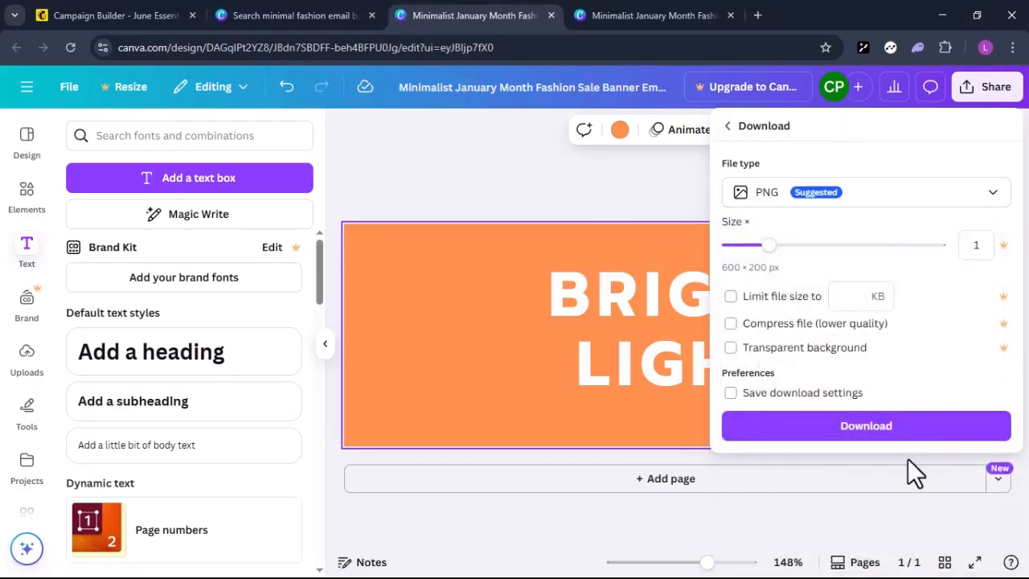
pyautogui.click(864, 438)
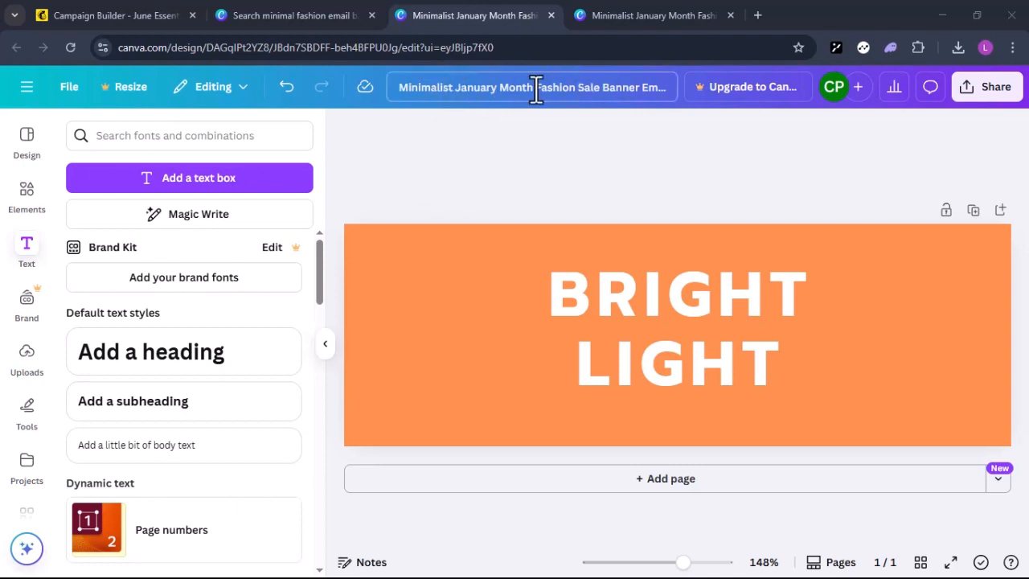
# Step: Switch to Mailchimp, upload the downloaded Minimalist January Month Fashion Sale banner PNG as the header logo and set its size to Fill
pyautogui.hotkey('ctrl', '1')
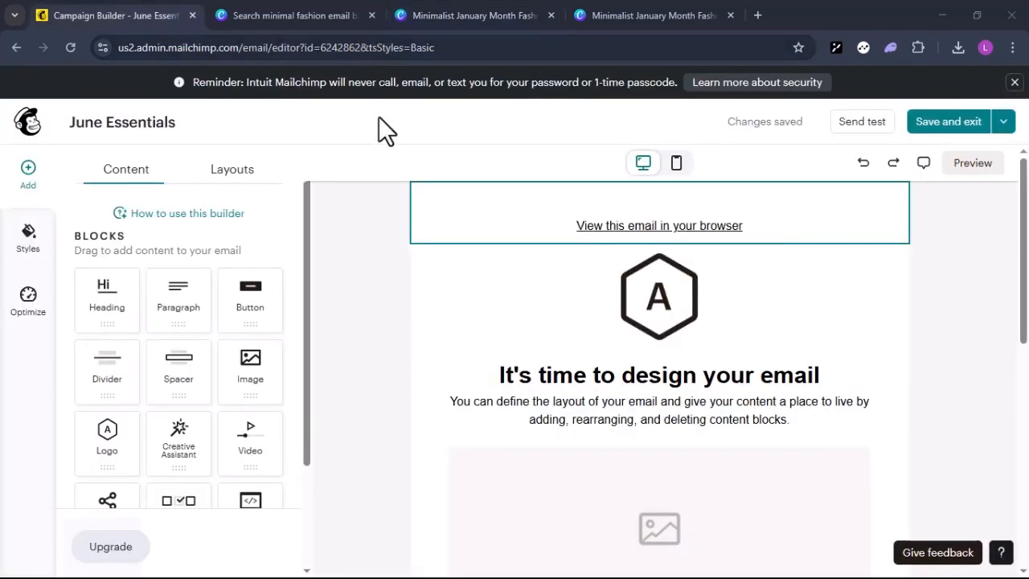
pyautogui.click(688, 281)
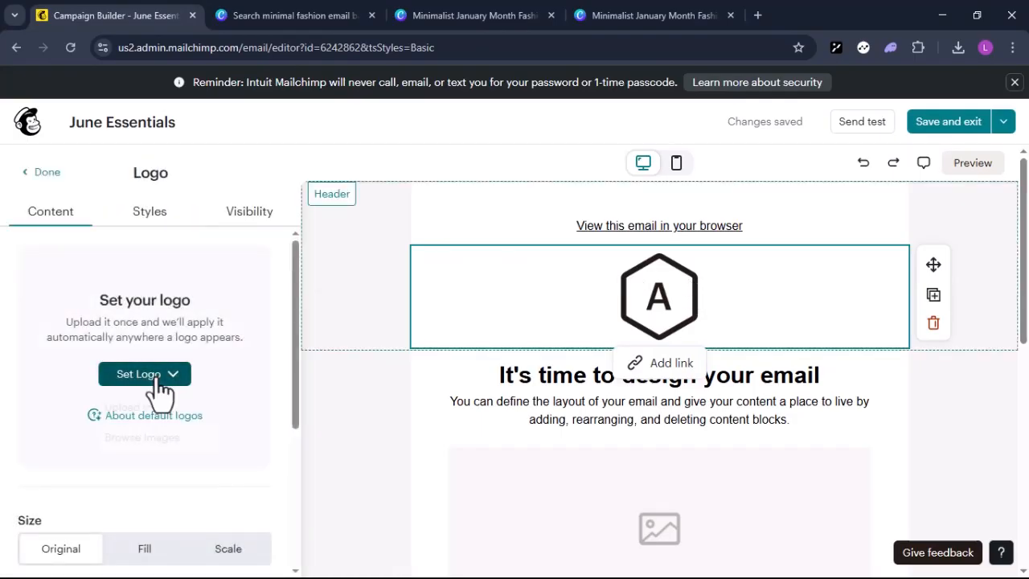
pyautogui.click(157, 389)
pyautogui.click(158, 409)
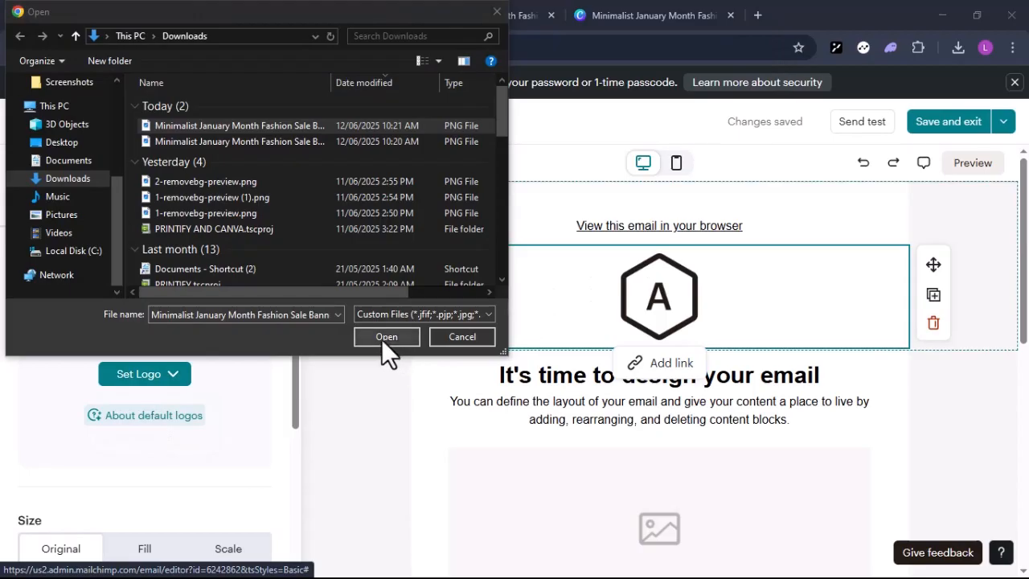
pyautogui.click(382, 338)
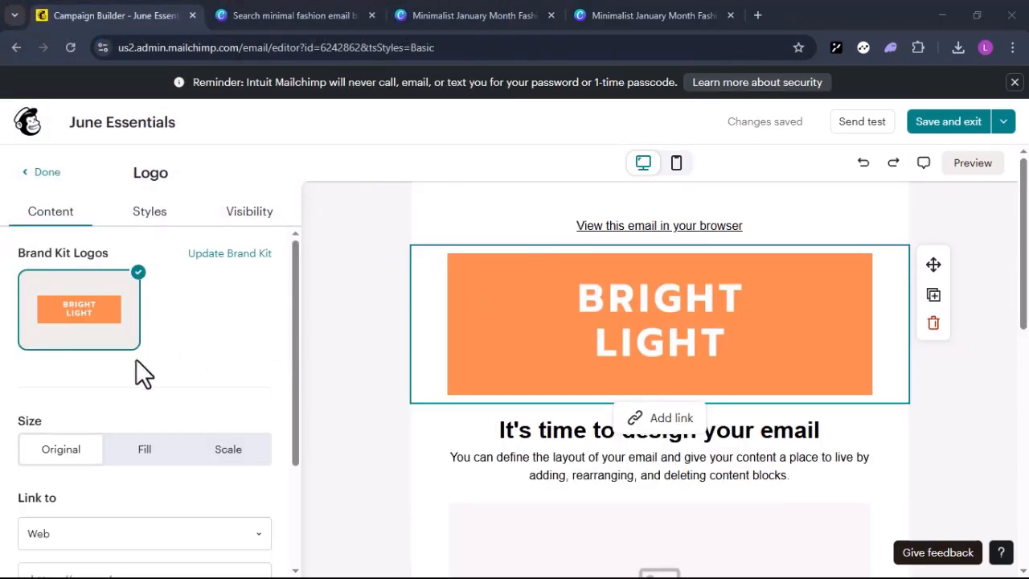
pyautogui.click(149, 447)
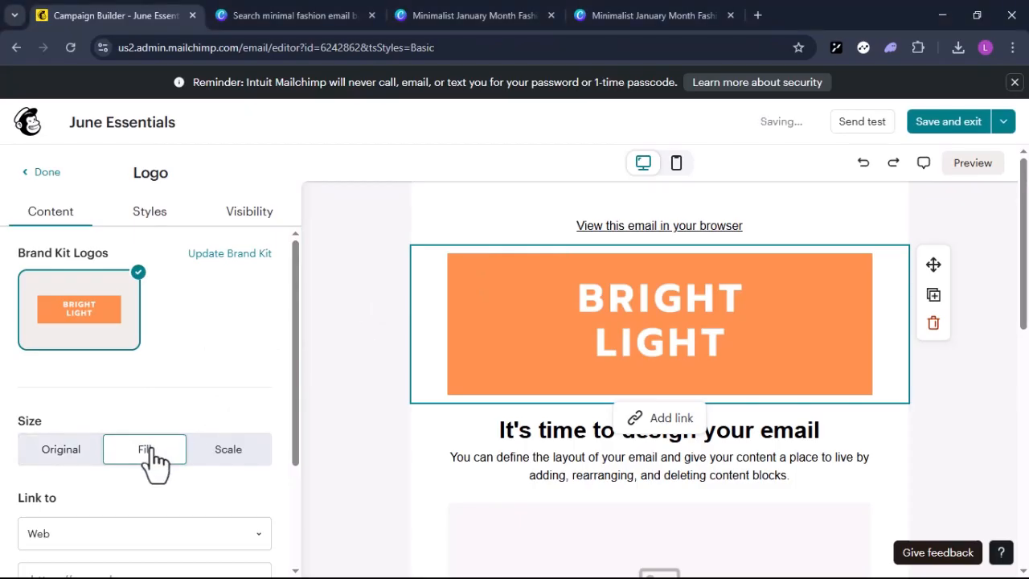
# Step: Change the heading to "Your June Essentials Are Here!" and its paragraph to "Here are a few must-haves to help breeze through June in Style and Comfort."
pyautogui.click(470, 482)
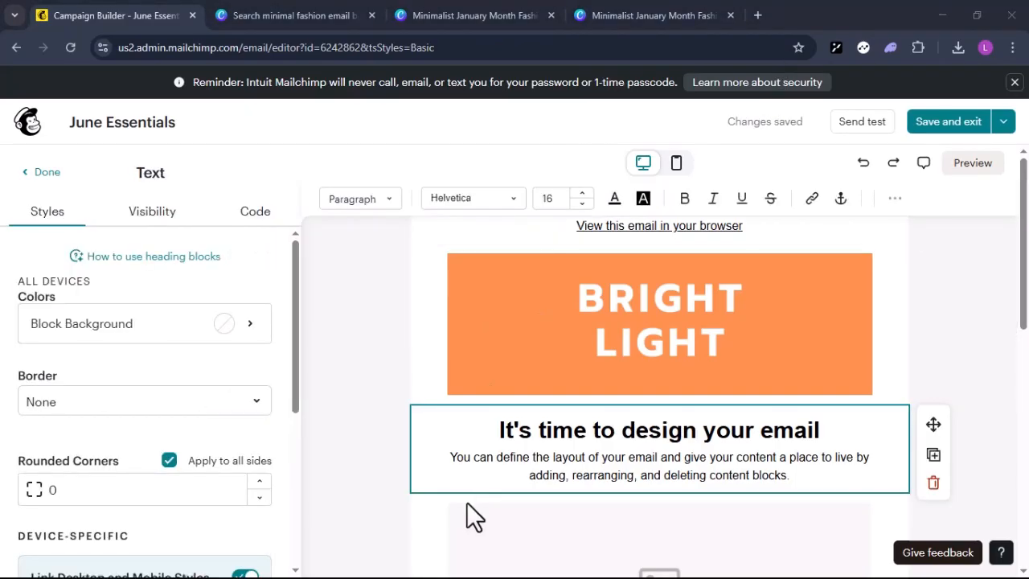
pyautogui.scroll(-1, 468, 547)
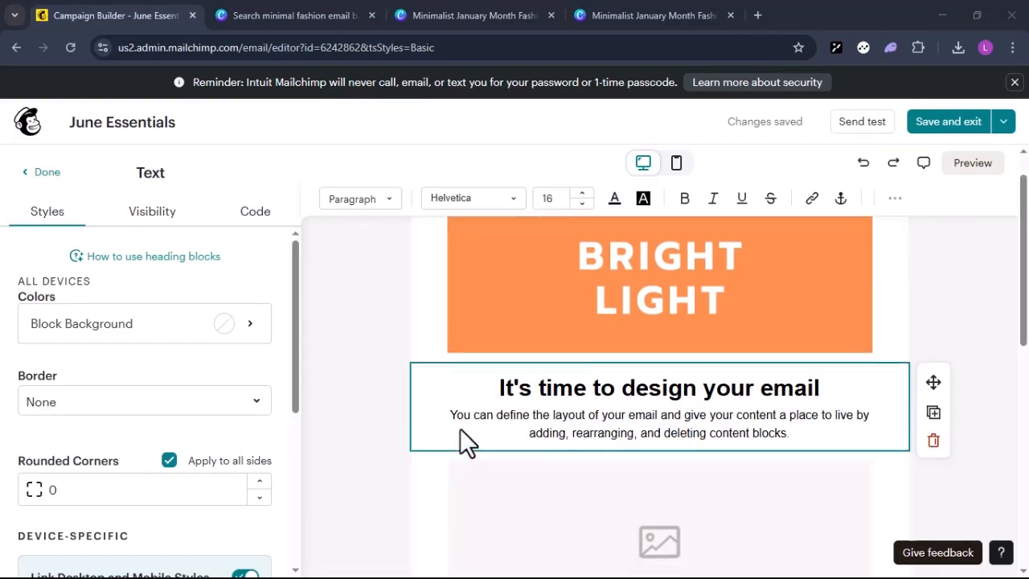
pyautogui.click(550, 415)
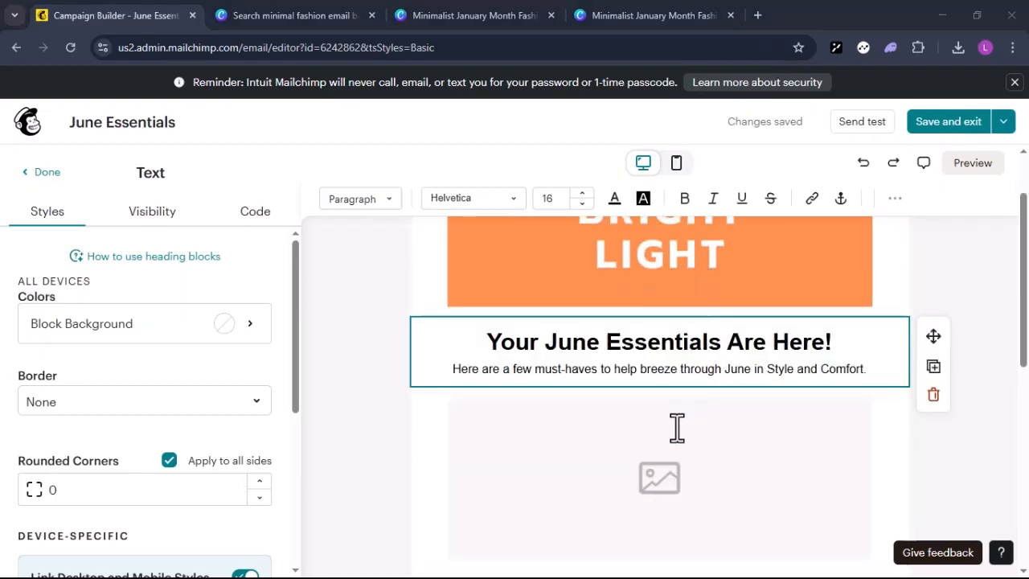
pyautogui.scroll(-1, 680, 465)
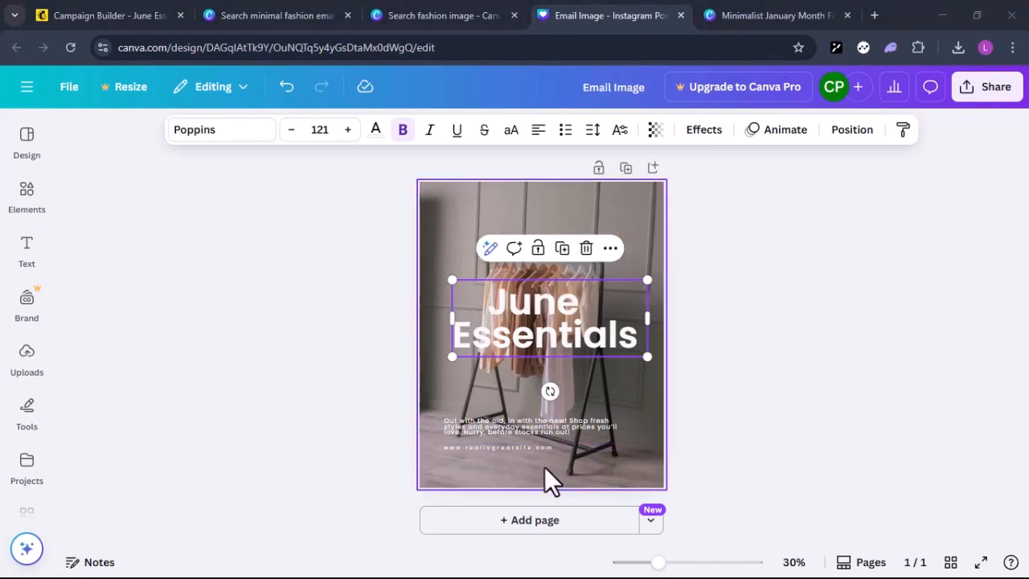
# Step: In Canva's Email Image design, delete the description and website lines below June Essentials and download the image as a PNG
pyautogui.click(549, 425)
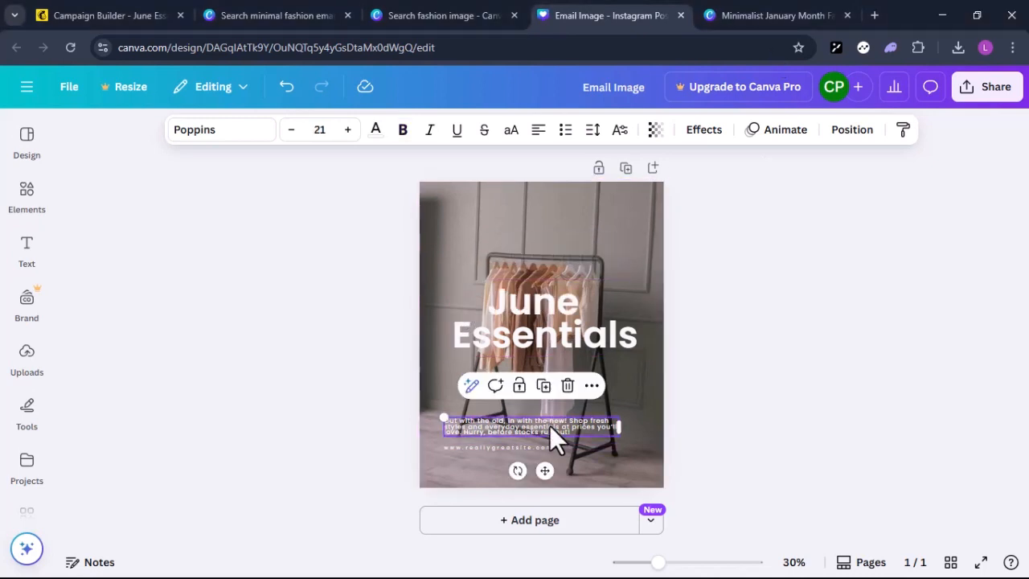
pyautogui.click(570, 386)
pyautogui.click(510, 445)
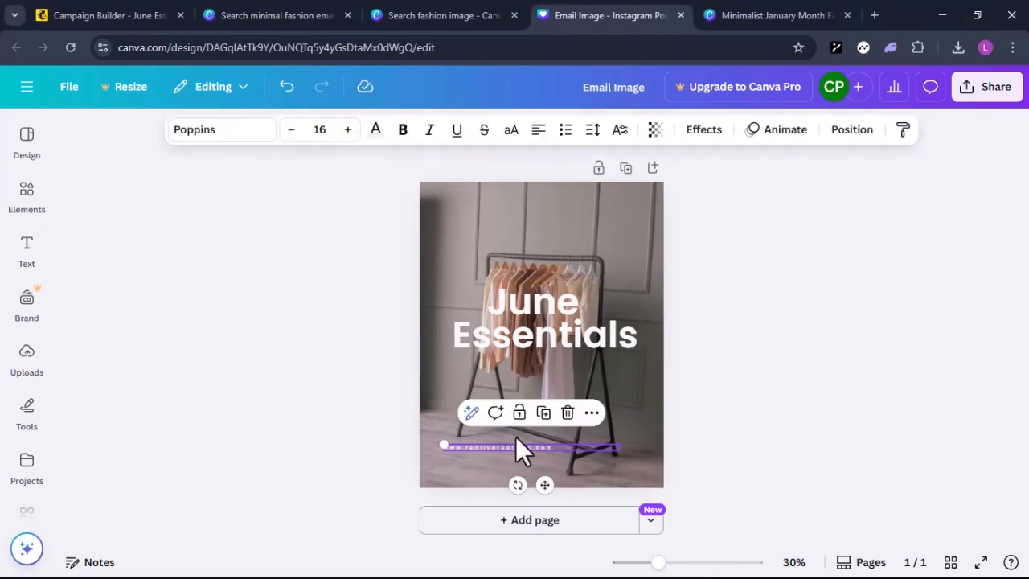
pyautogui.click(986, 86)
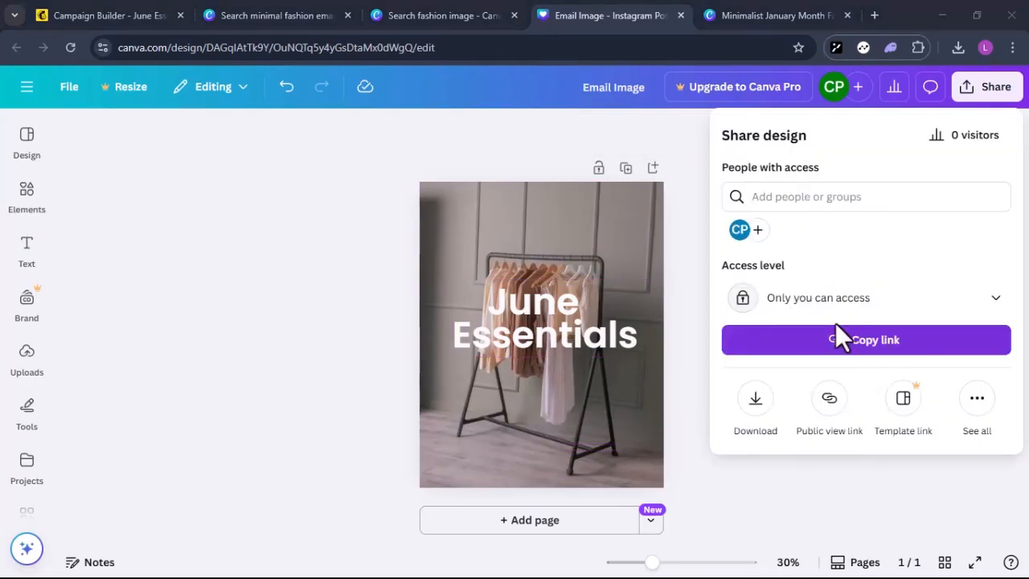
pyautogui.click(755, 420)
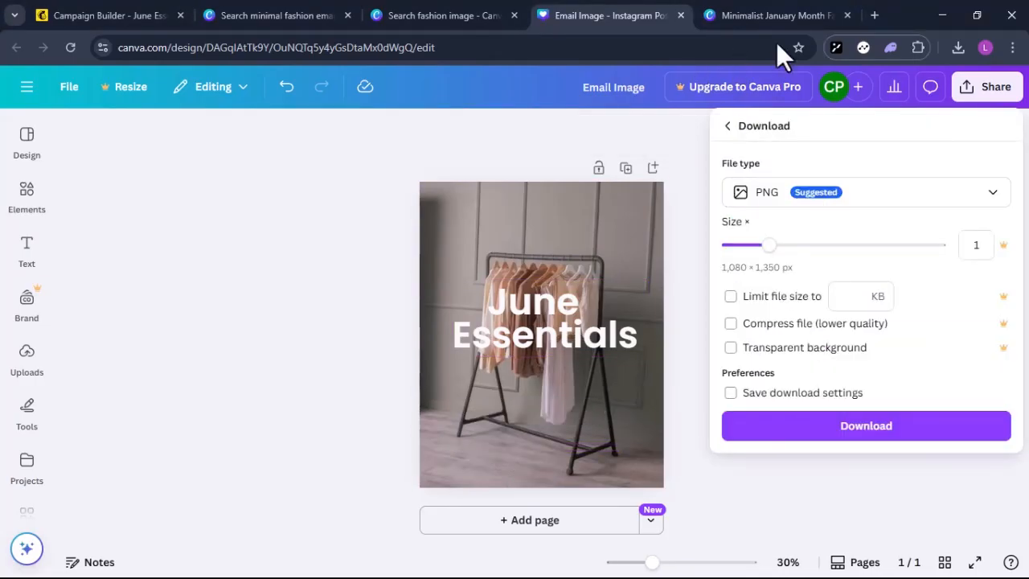
# Step: Switch to Mailchimp and upload Email Image.png into the empty image block below the heading text
pyautogui.hotkey('ctrl', '1')
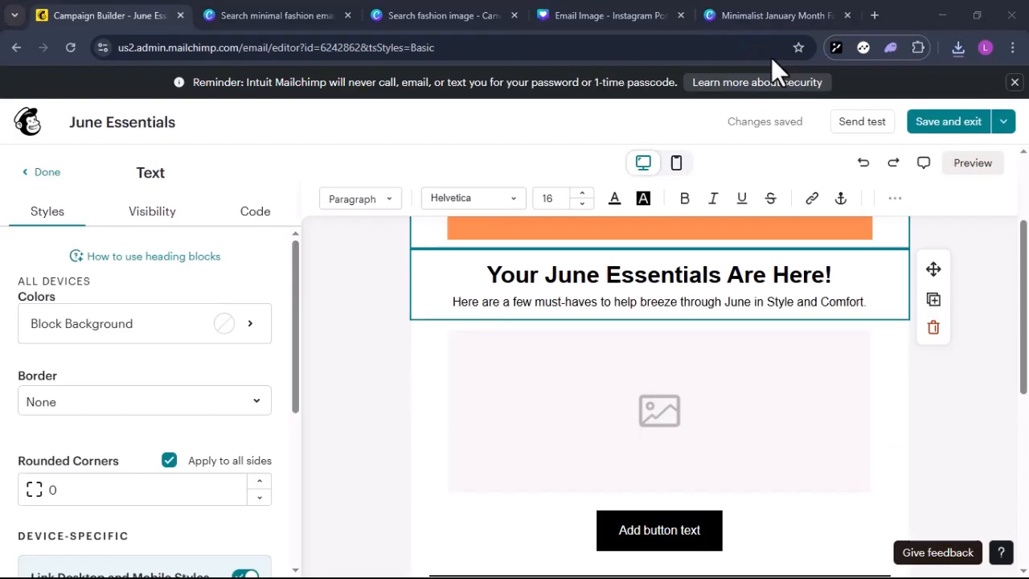
pyautogui.click(688, 429)
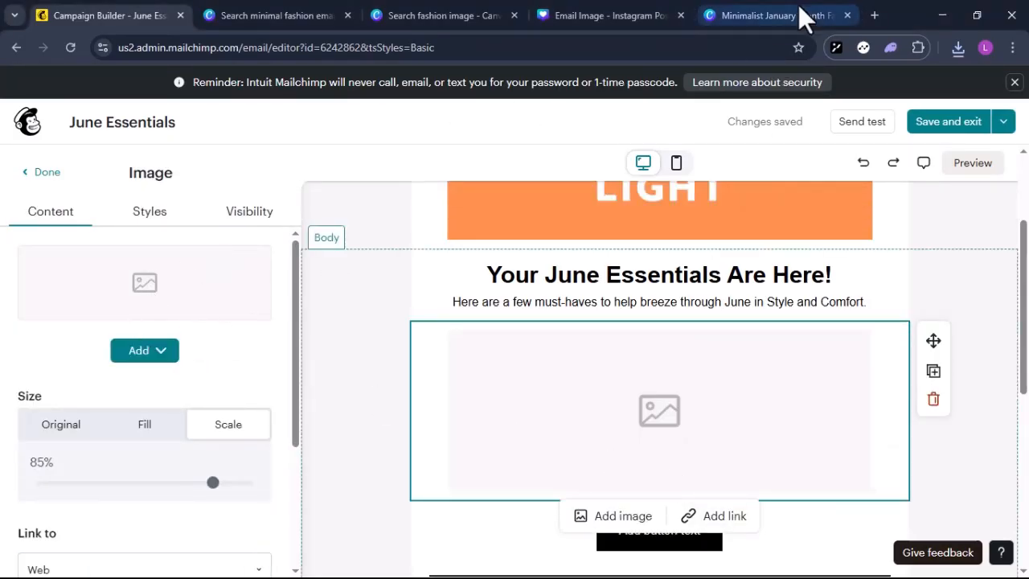
pyautogui.click(131, 354)
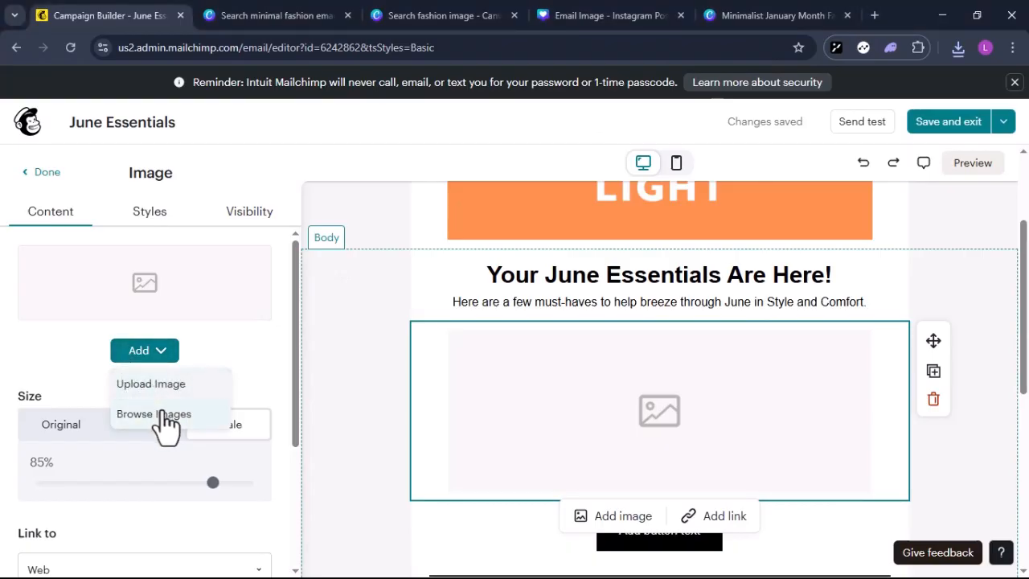
pyautogui.click(165, 386)
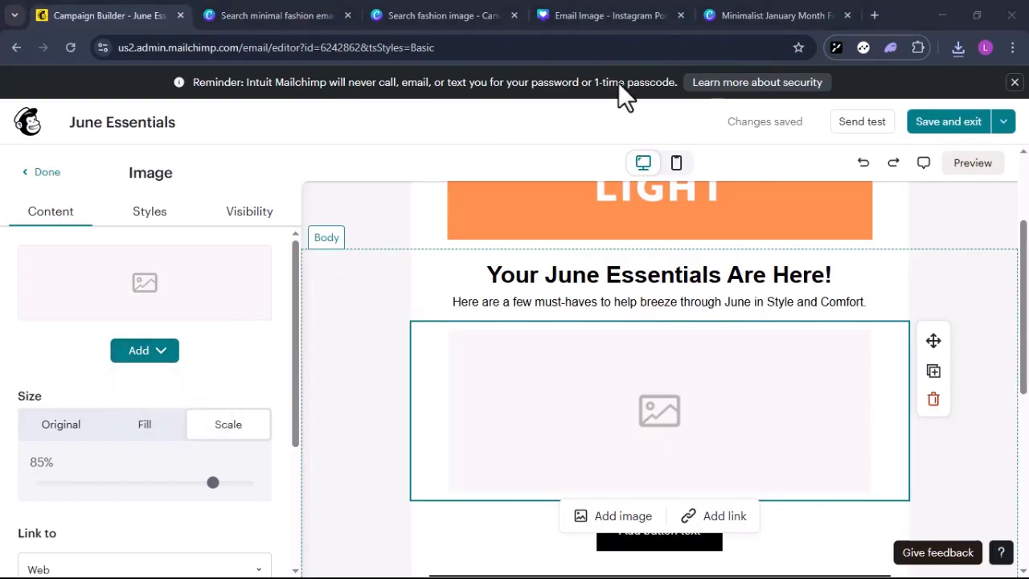
pyautogui.click(313, 125)
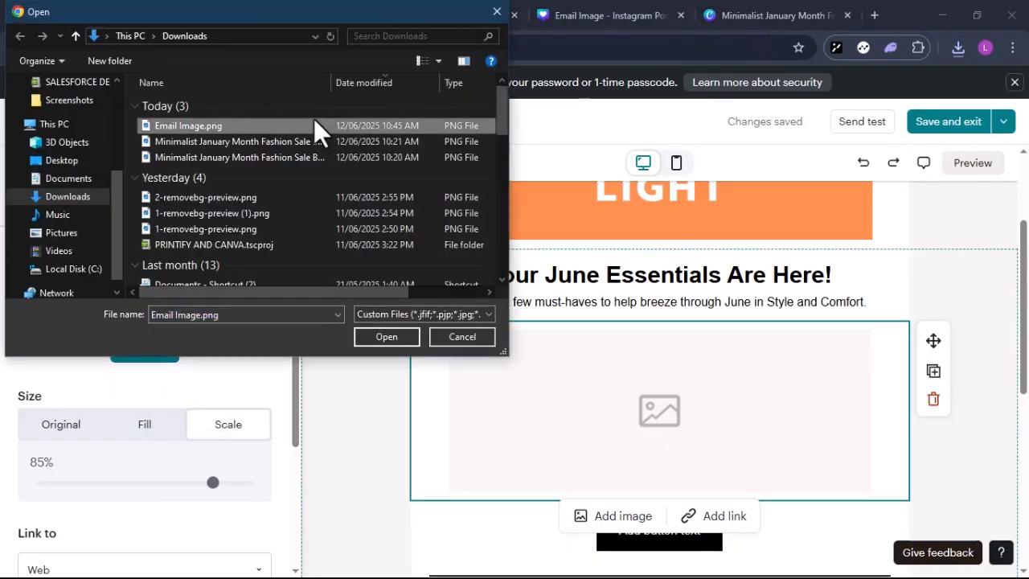
pyautogui.click(394, 335)
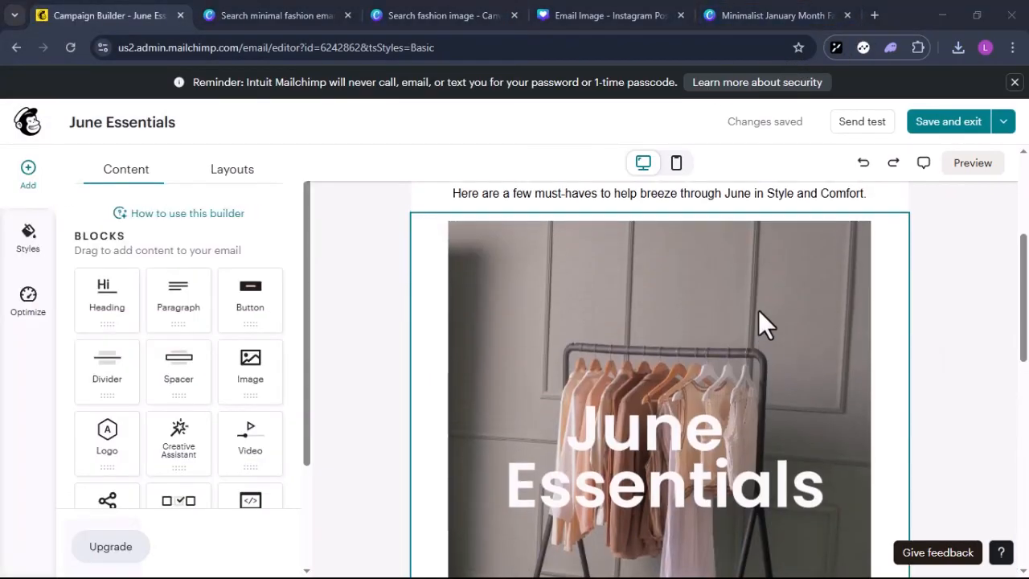
# Step: Replace the placeholder text of the button below the image with "Shop Now!" and look over the email's lower part
pyautogui.scroll(-5, 758, 309)
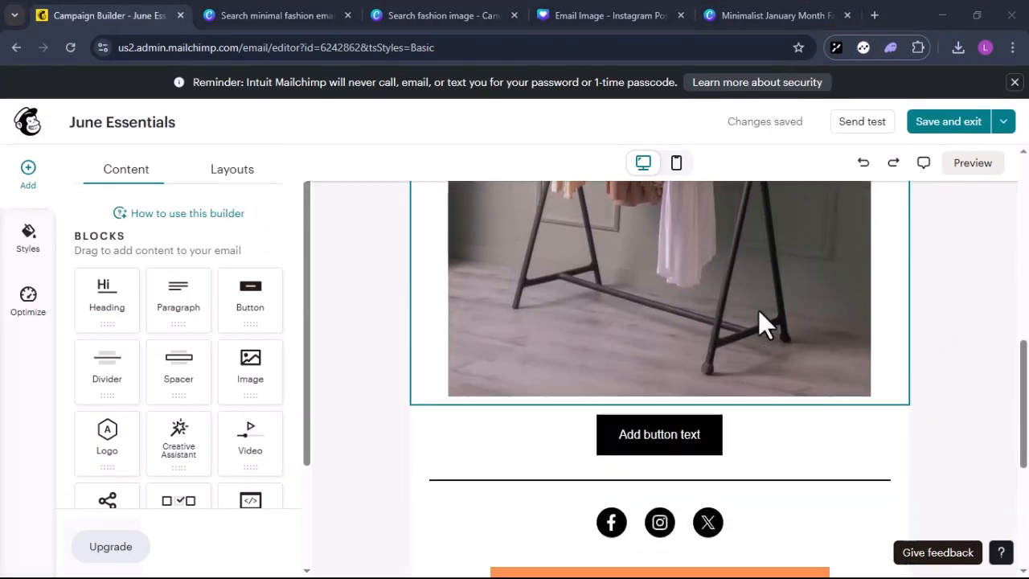
pyautogui.click(671, 434)
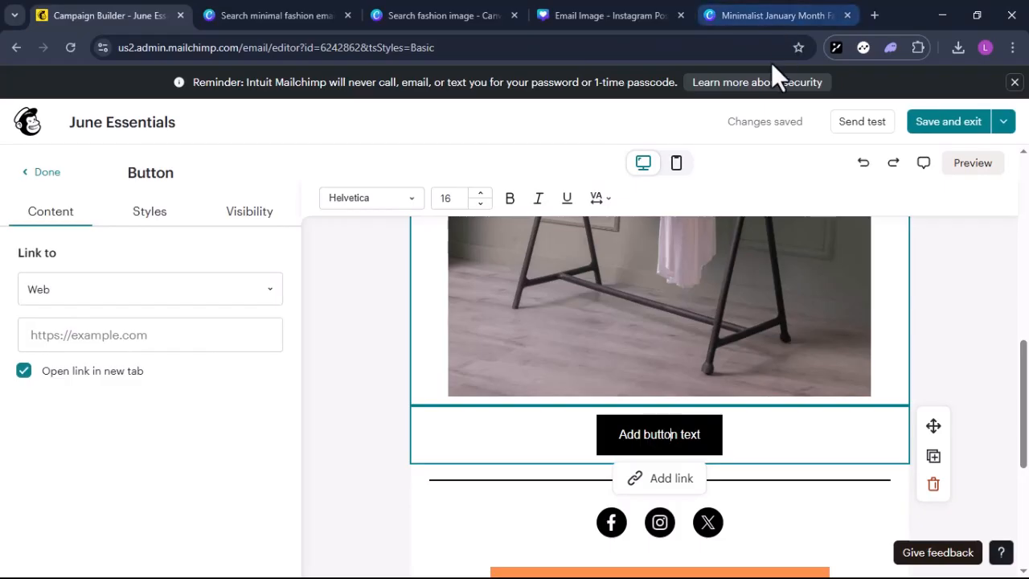
pyautogui.hotkey('ctrl', 'a')
pyautogui.write('Shop Now!')
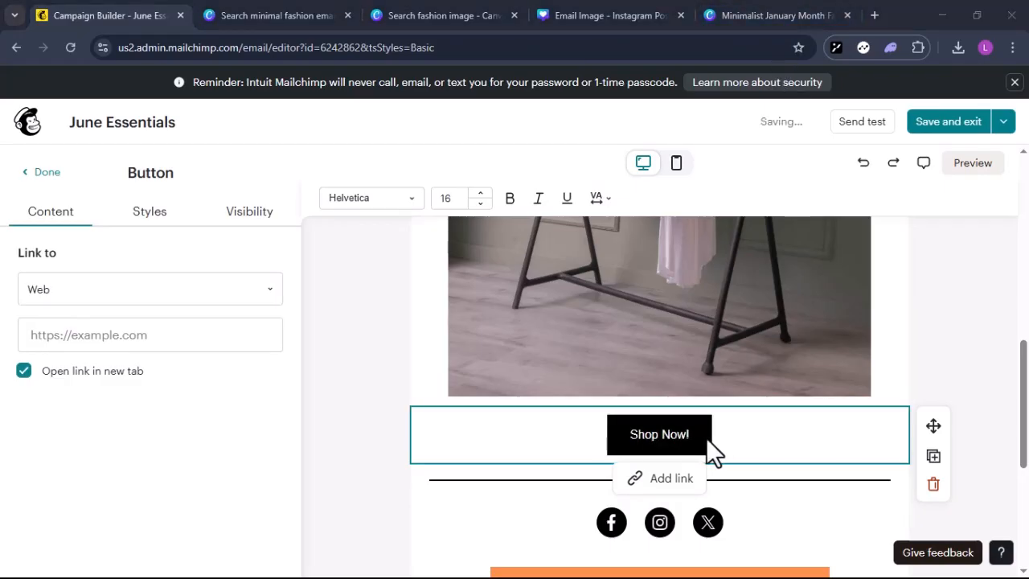
pyautogui.scroll(-1, 705, 437)
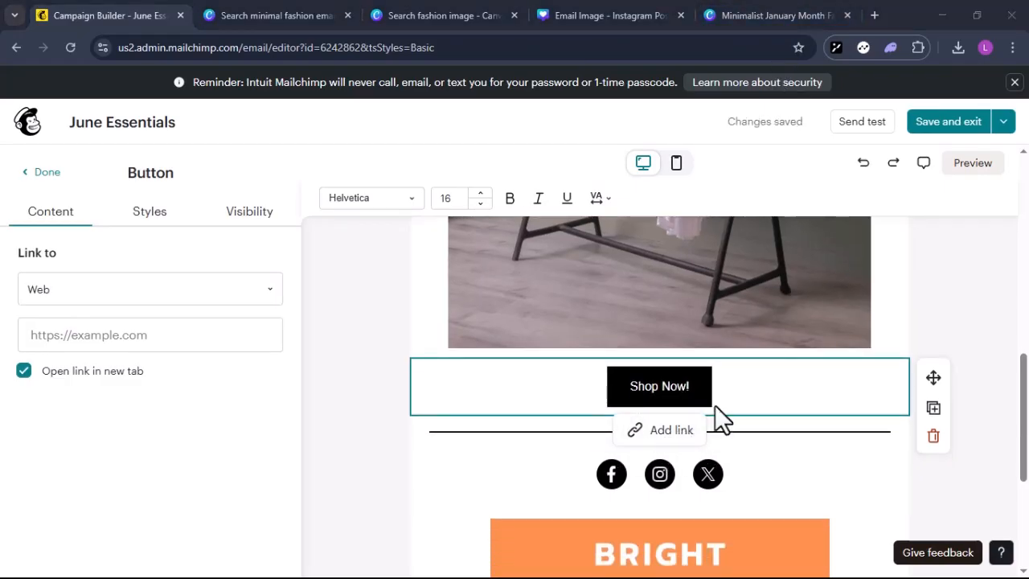
pyautogui.scroll(-3, 781, 487)
pyautogui.scroll(3, 788, 484)
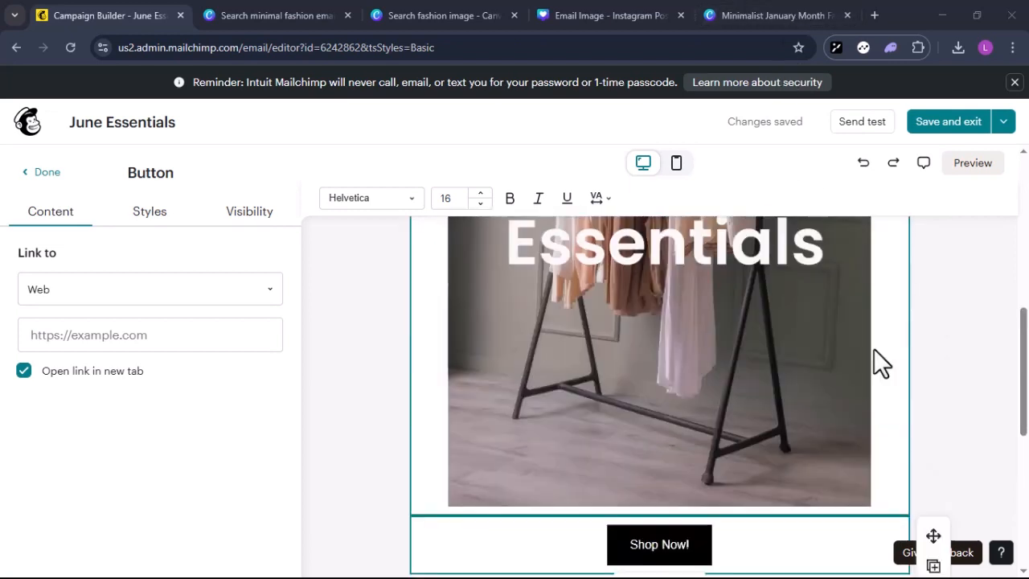
# Step: Preview the June Essentials email in its desktop, mobile and inbox views, looking through the layout from banner to button
pyautogui.scroll(2, 878, 357)
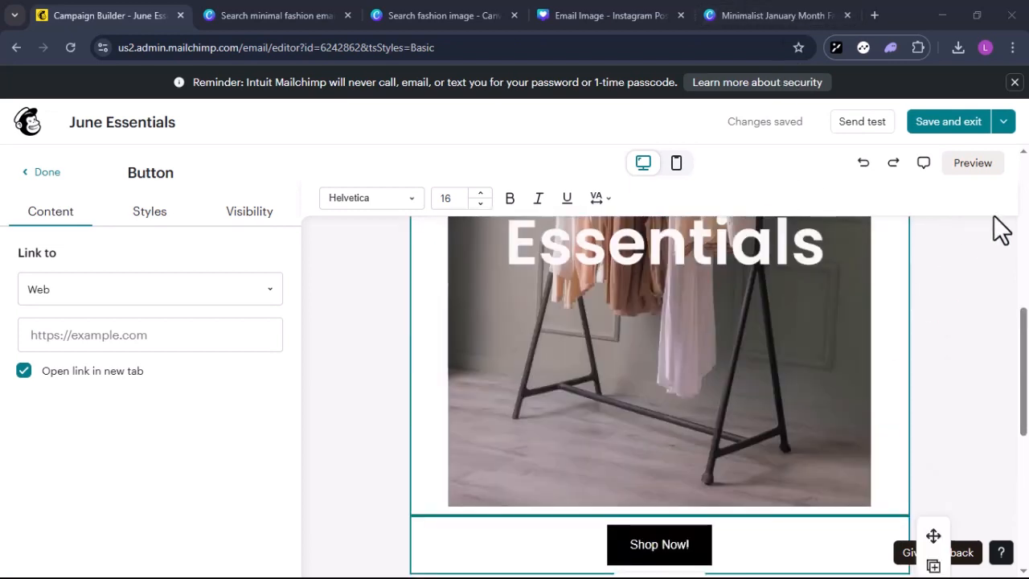
pyautogui.click(975, 169)
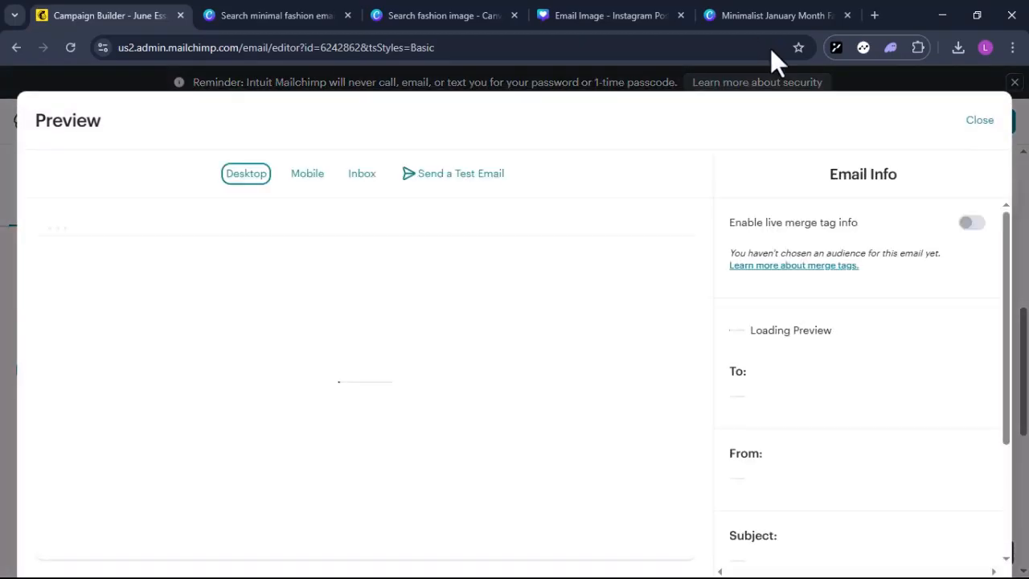
pyautogui.scroll(-3, 384, 284)
pyautogui.scroll(6, 385, 284)
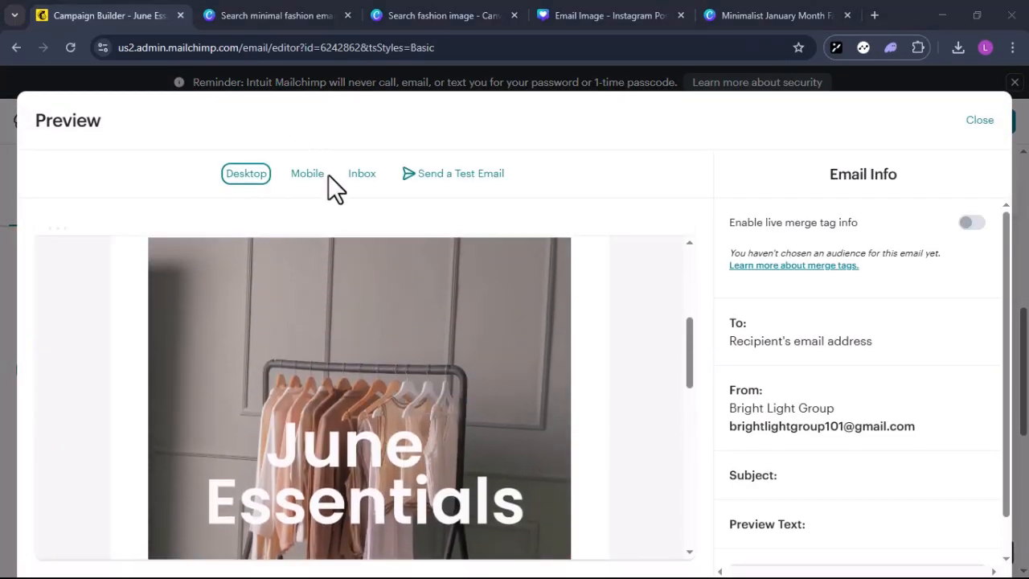
pyautogui.click(314, 180)
pyautogui.scroll(-5, 402, 249)
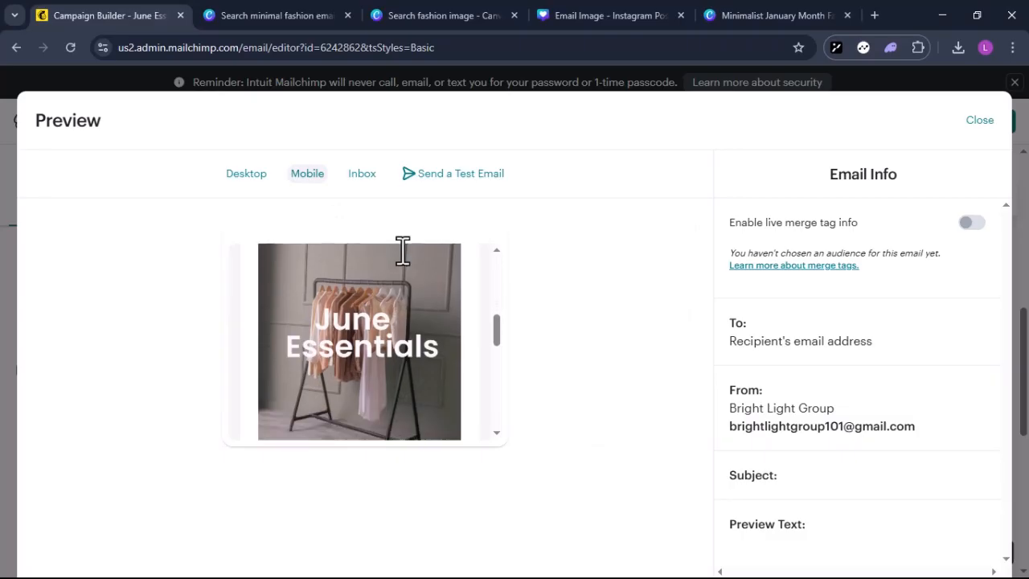
pyautogui.scroll(5, 402, 249)
pyautogui.click(362, 179)
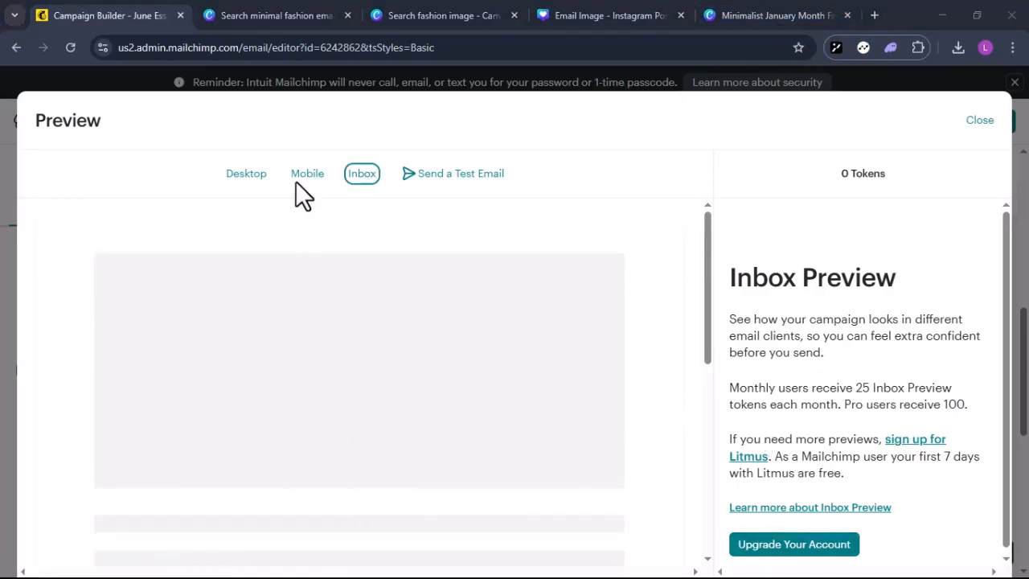
pyautogui.click(300, 179)
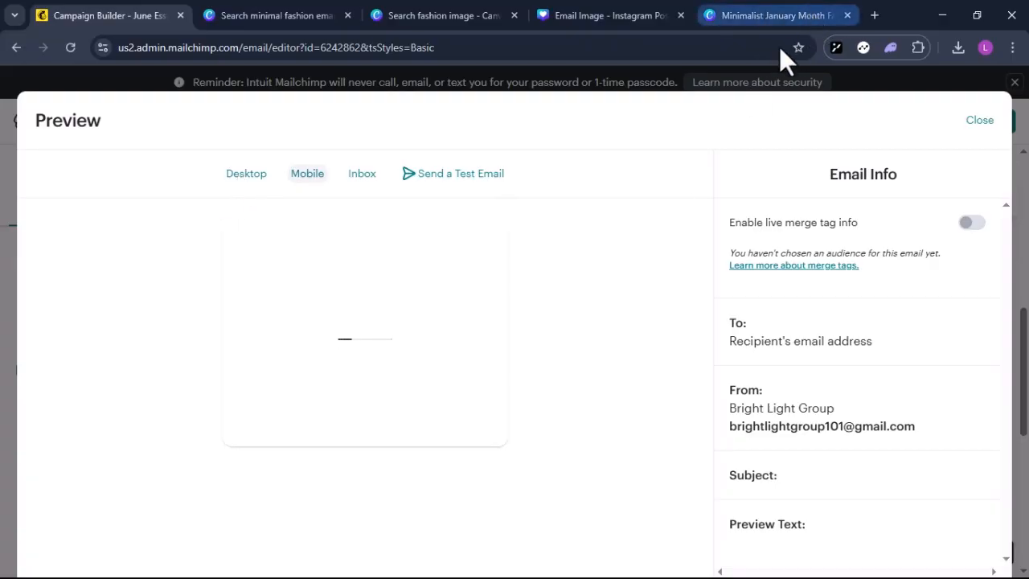
# Step: Close the preview, save and exit the email design, and review the recipient, subject, send time and content sections of the campaign
pyautogui.press('Escape')
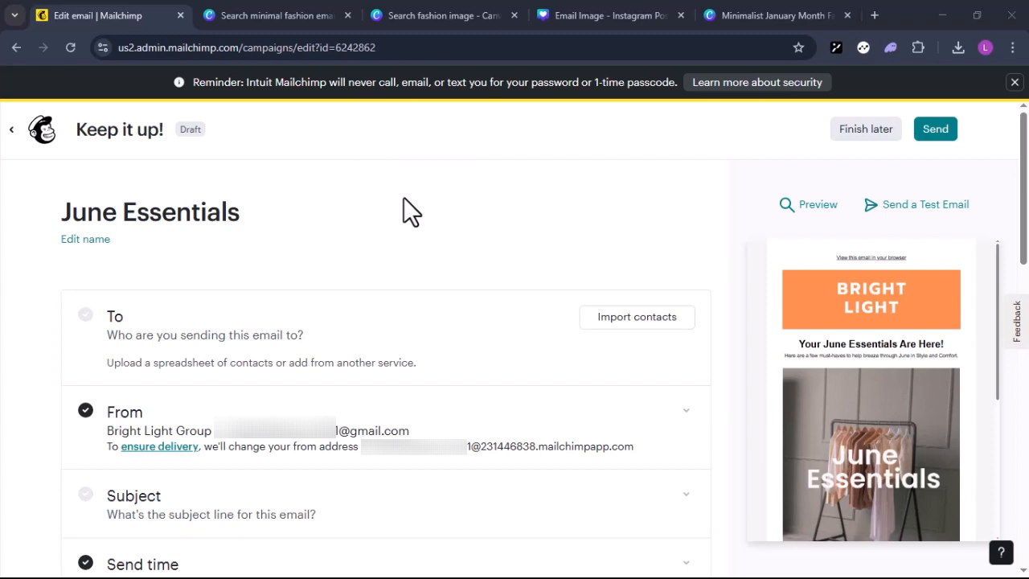
pyautogui.scroll(-3, 404, 197)
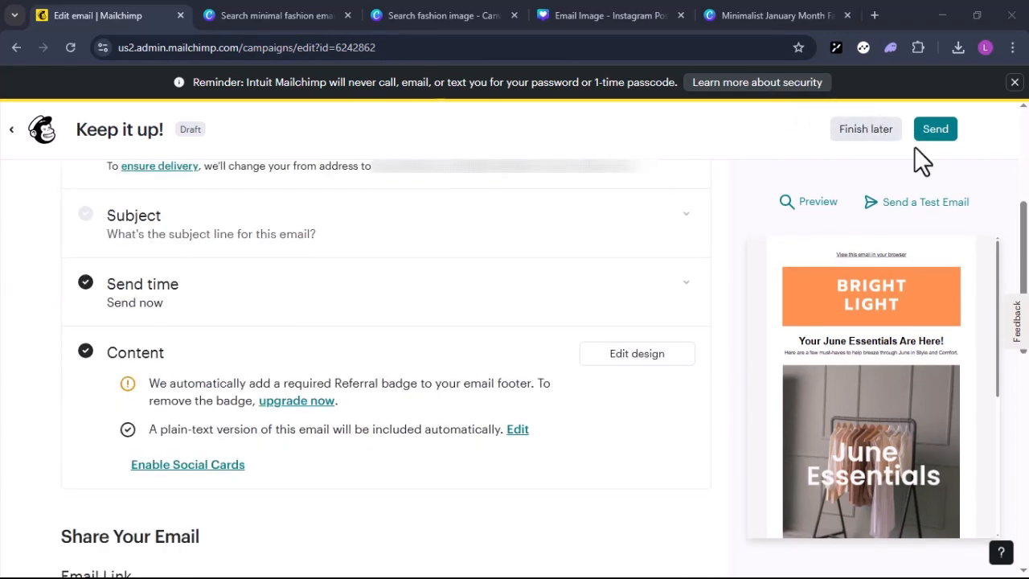